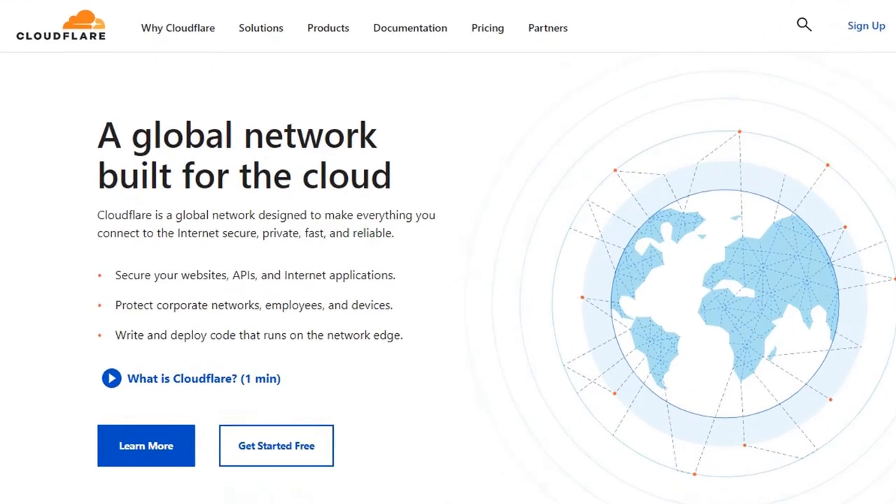
# Step: Look through the Cloudflare home page, including its news, product and service sections
pyautogui.scroll(-15, 627, 127)
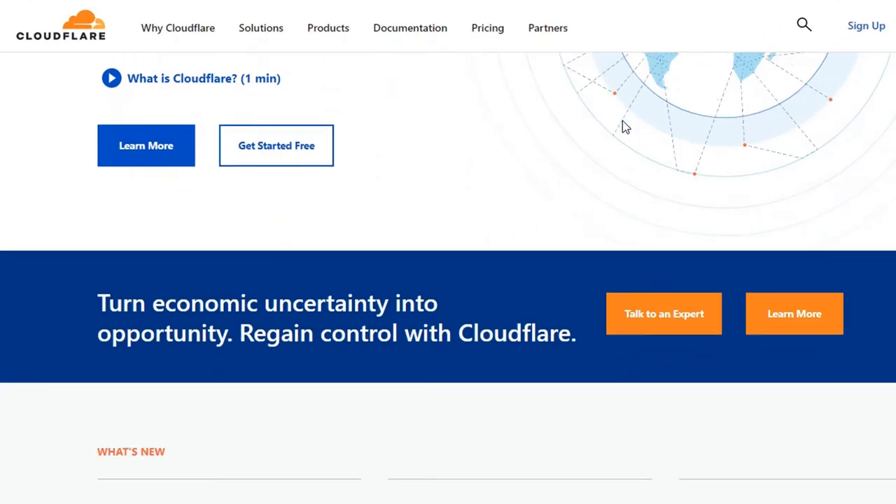
pyautogui.scroll(-12, 621, 125)
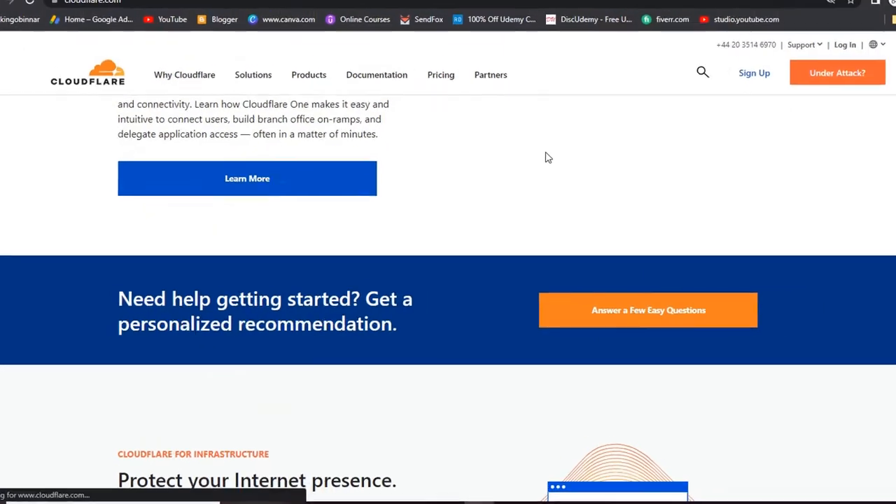
pyautogui.scroll(8, 549, 158)
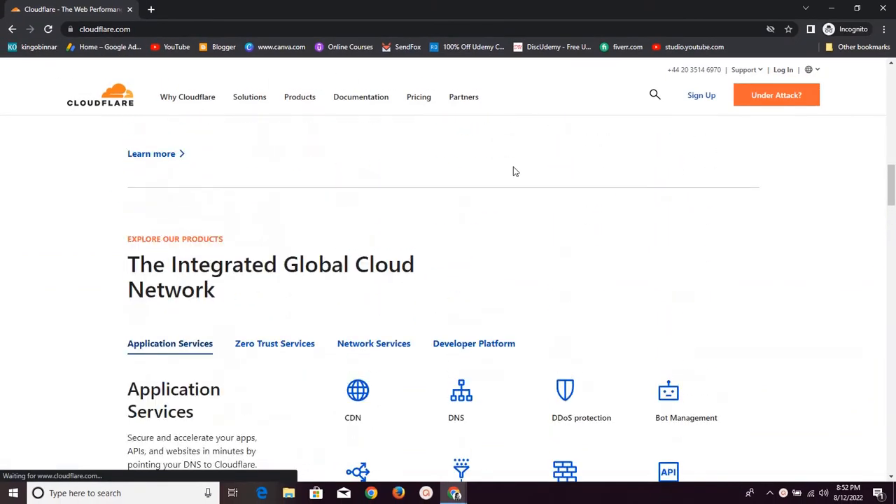
pyautogui.scroll(2, 513, 171)
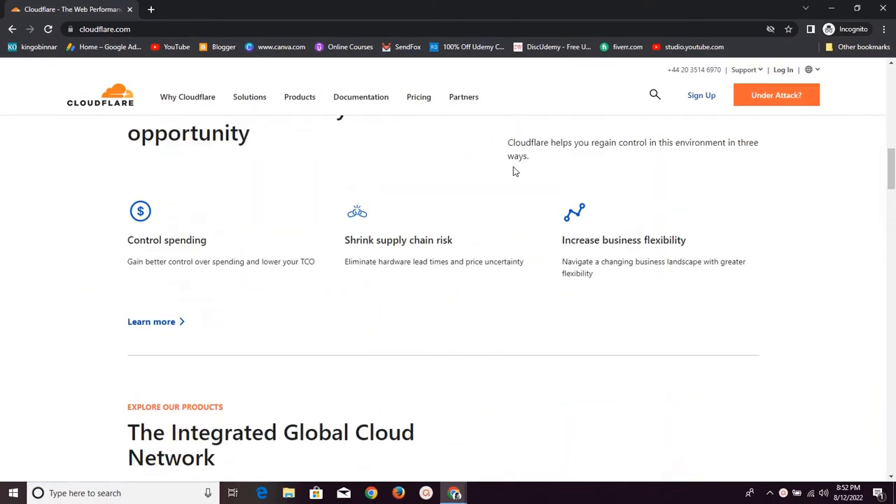
pyautogui.scroll(3, 513, 171)
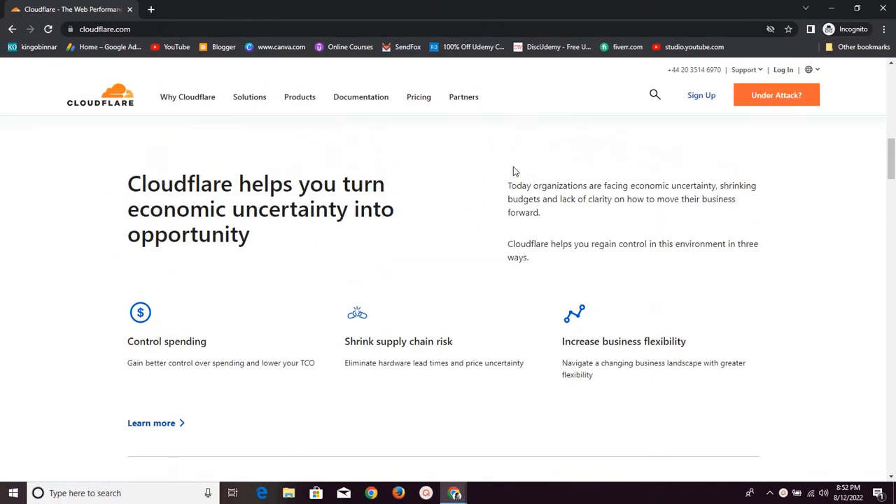
pyautogui.scroll(10, 513, 168)
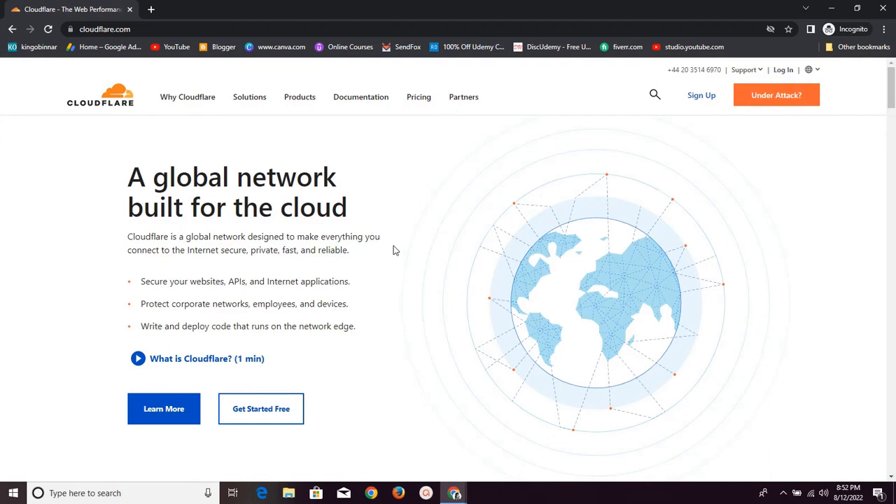
pyautogui.scroll(-1, 394, 250)
pyautogui.scroll(1, 394, 250)
pyautogui.scroll(-7, 394, 250)
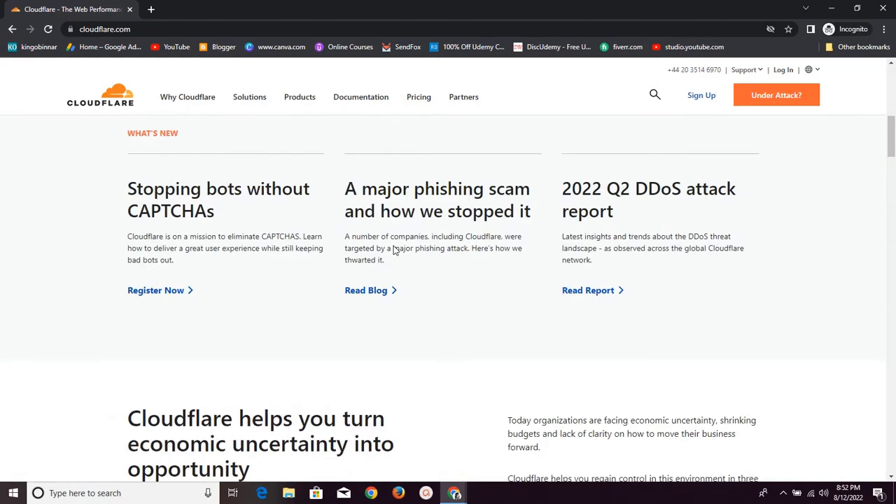
pyautogui.scroll(7, 395, 250)
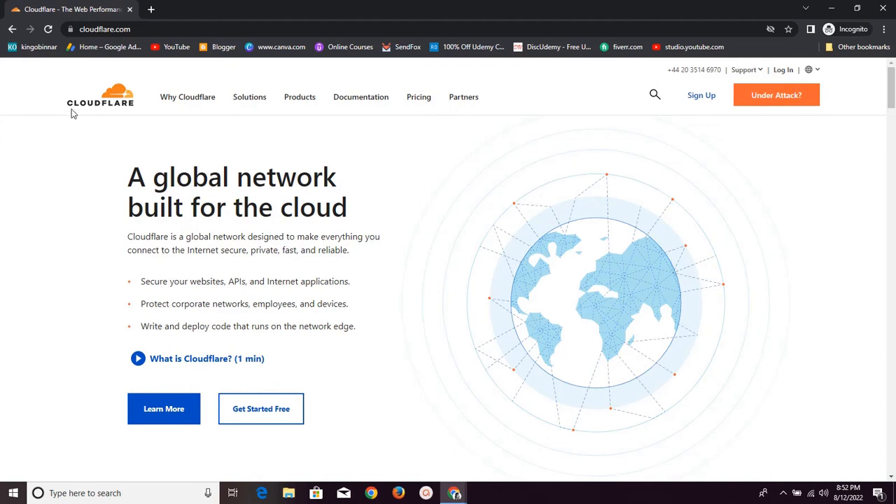
pyautogui.scroll(-12, 653, 284)
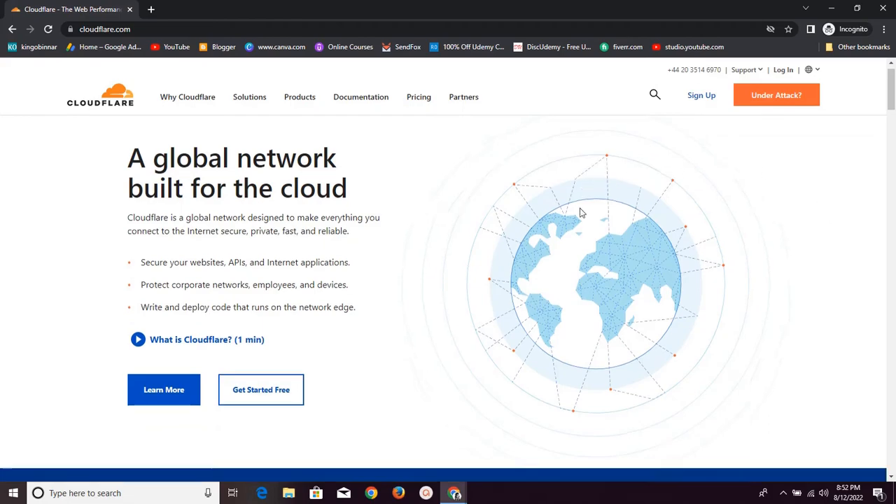
pyautogui.scroll(5, 580, 213)
pyautogui.scroll(5, 580, 212)
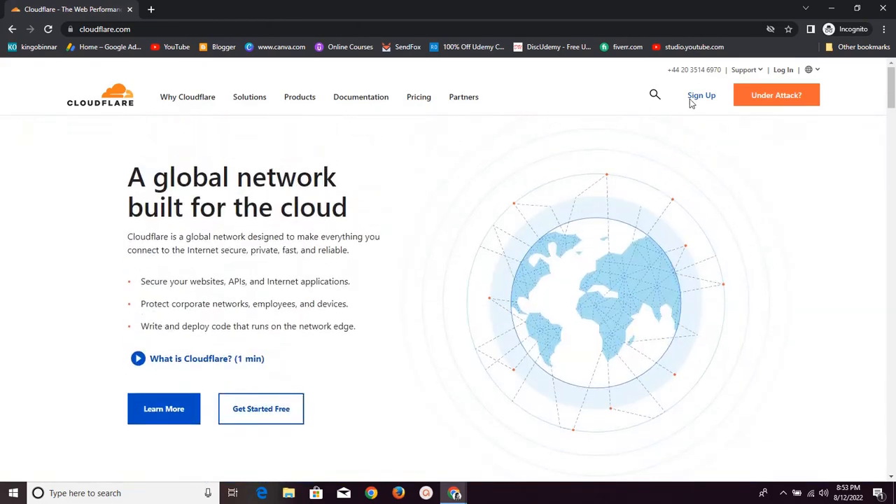
# Step: Open the Cloudflare sign-up page and switch to the browser window with the signed-in Cloudflare dashboard
pyautogui.click(693, 100)
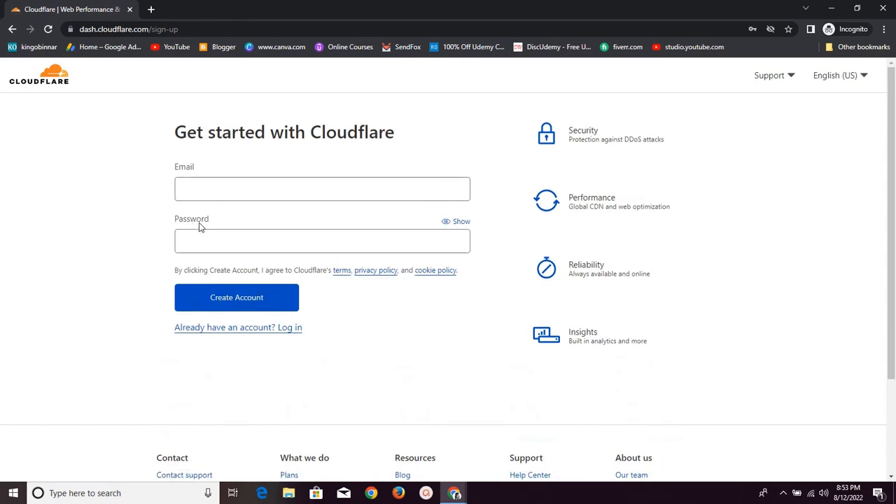
pyautogui.click(833, 8)
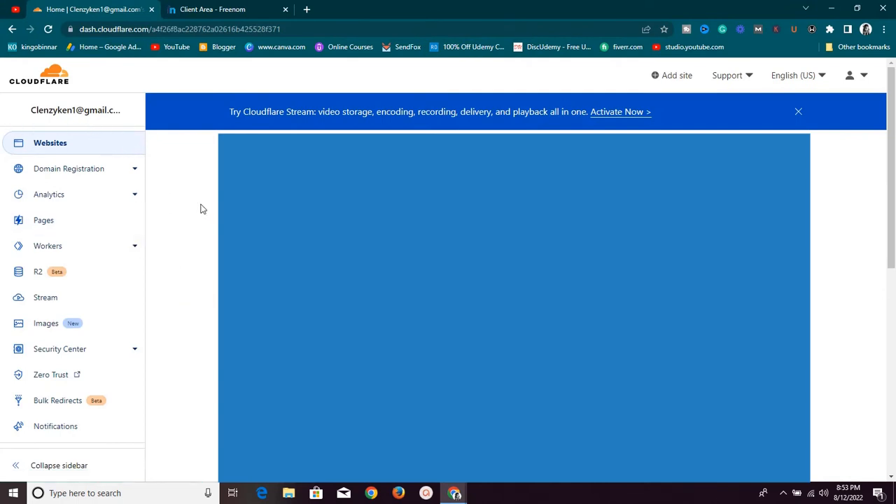
# Step: Look through the list of websites in the Cloudflare account
pyautogui.scroll(-3, 514, 280)
pyautogui.scroll(3, 515, 280)
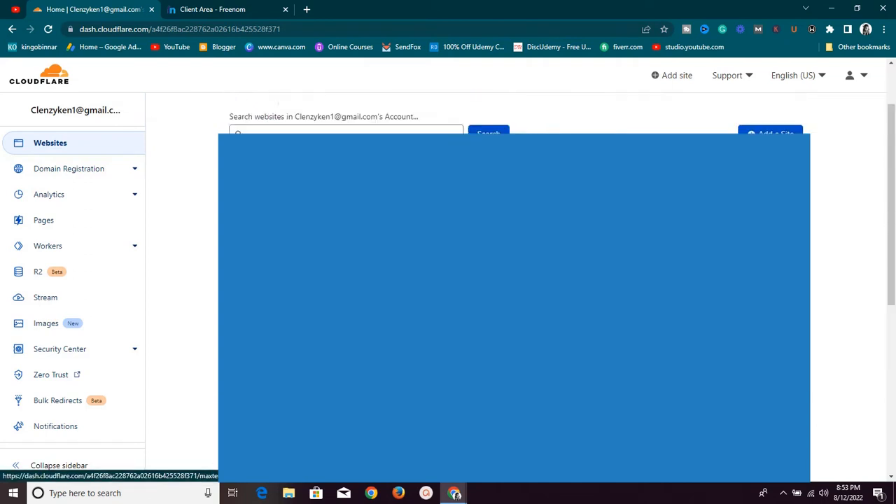
pyautogui.scroll(-3, 847, 280)
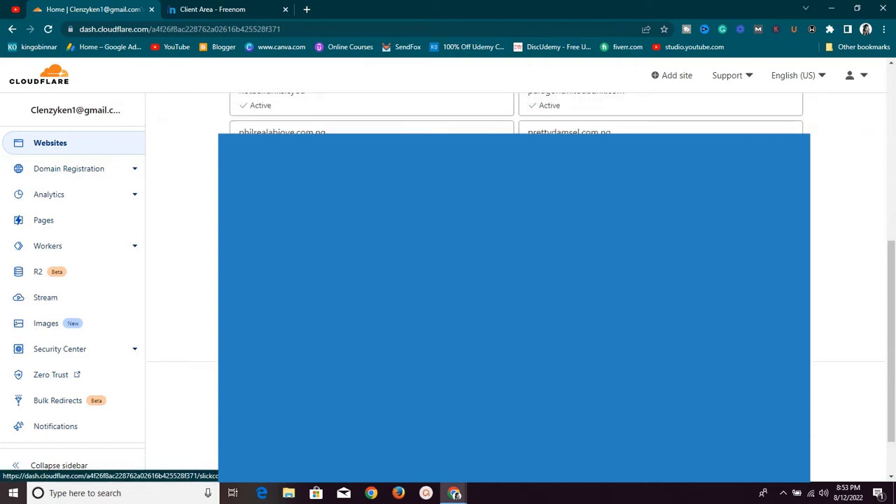
pyautogui.scroll(3, 848, 280)
pyautogui.scroll(-2, 848, 281)
pyautogui.scroll(3, 514, 280)
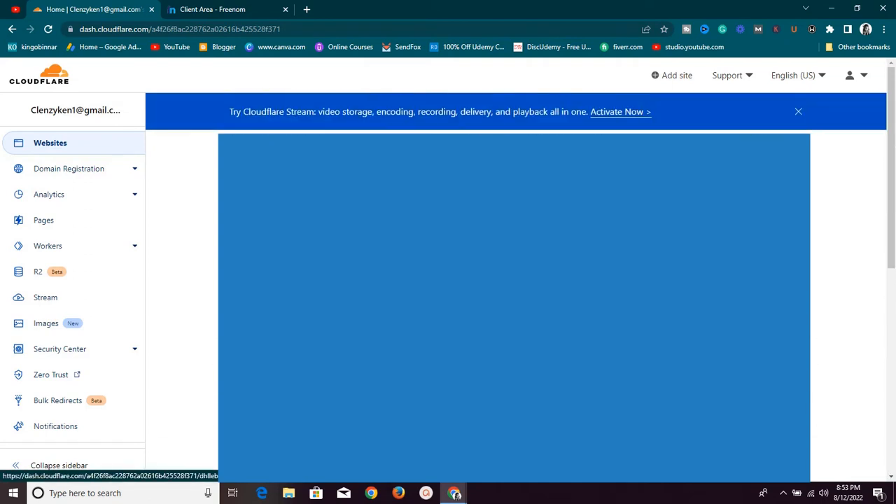
pyautogui.scroll(-4, 515, 280)
pyautogui.scroll(4, 515, 280)
pyautogui.scroll(-3, 514, 280)
pyautogui.scroll(3, 515, 280)
pyautogui.scroll(-3, 515, 280)
pyautogui.scroll(4, 515, 280)
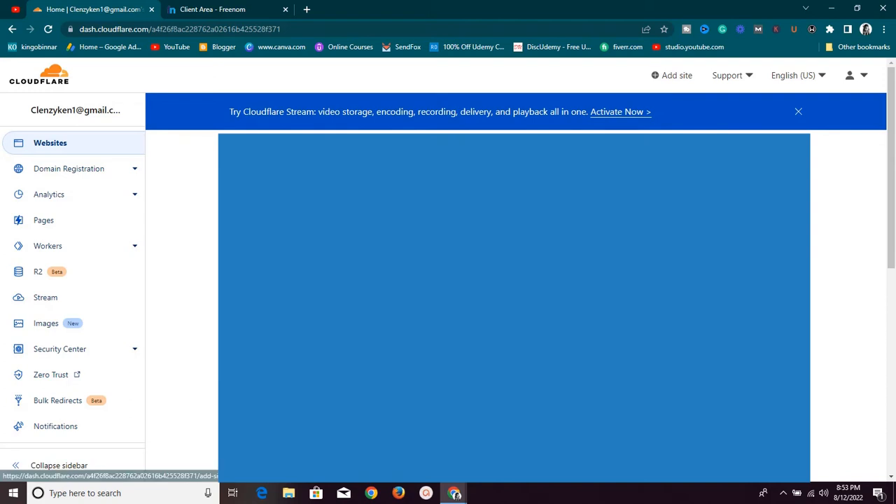
# Step: Open the form for adding a new site to the Cloudflare account, ready for entering the site name
pyautogui.click(673, 76)
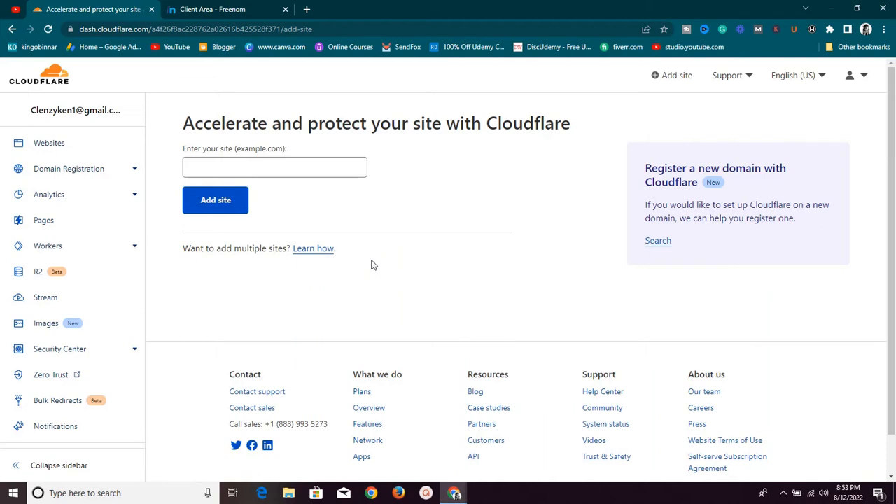
pyautogui.click(273, 174)
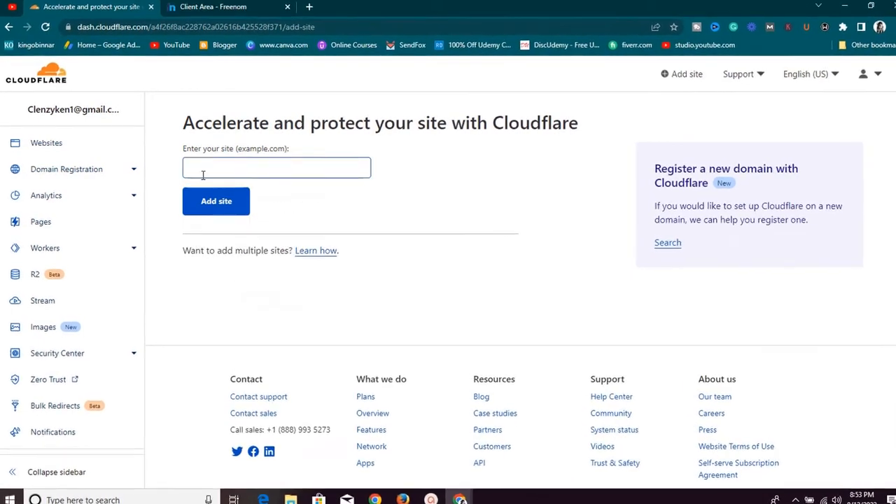
# Step: Switch to Freenom's My Domains list and copy the link address of coolstore1.tk
pyautogui.click(166, 142)
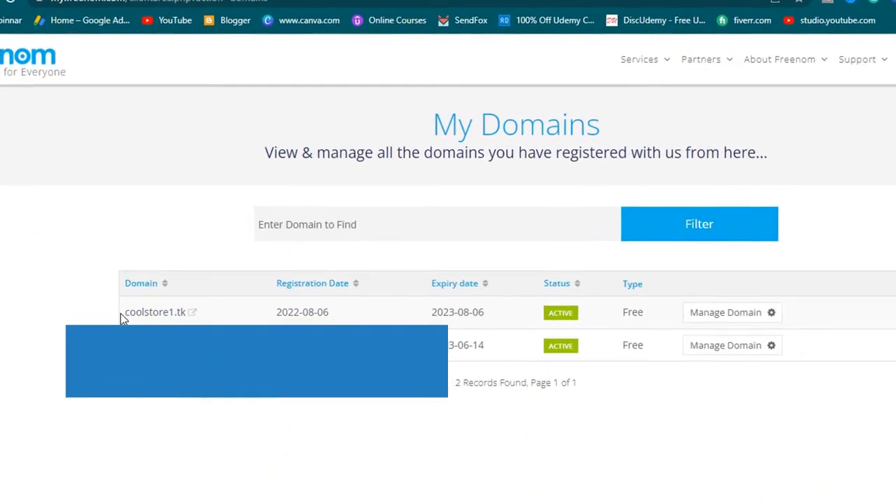
pyautogui.moveTo(127, 312); pyautogui.dragTo(184, 320)
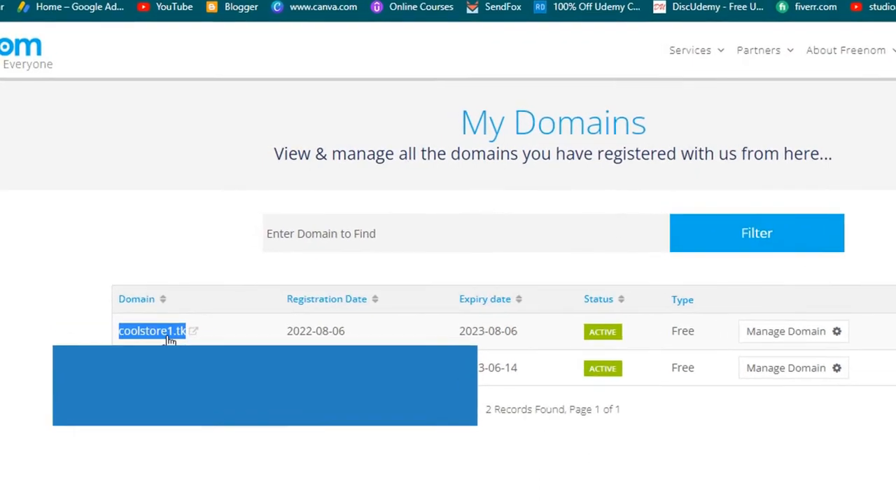
pyautogui.rightClick(170, 335)
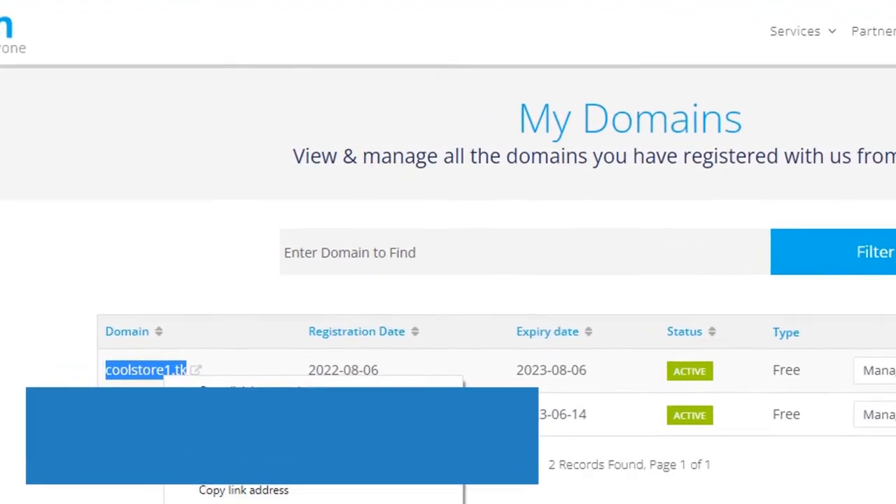
pyautogui.click(241, 484)
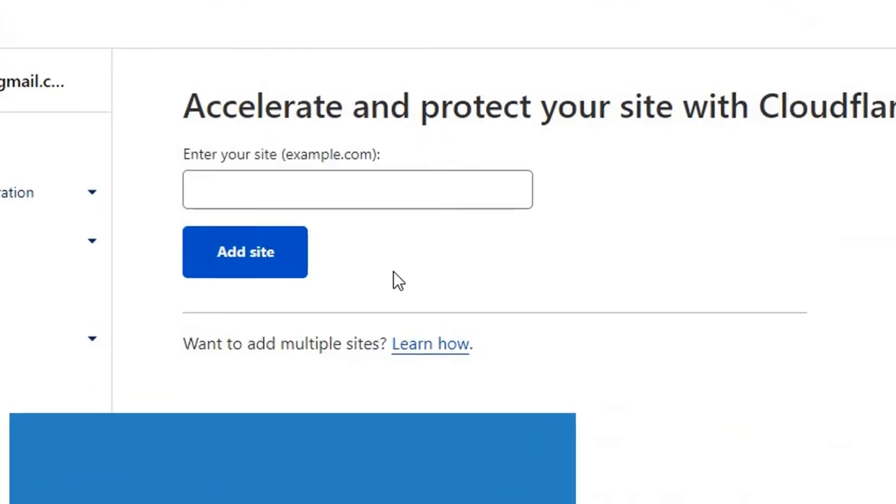
pyautogui.click(338, 184)
pyautogui.rightClick(341, 180)
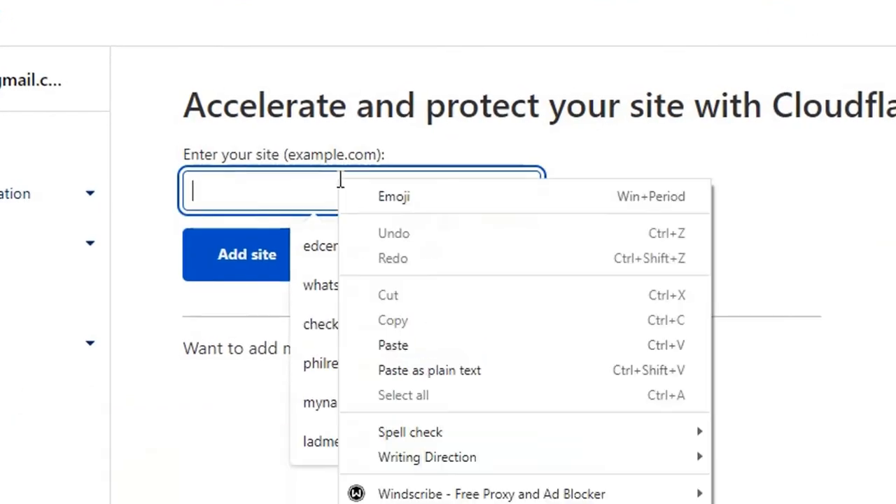
pyautogui.click(388, 372)
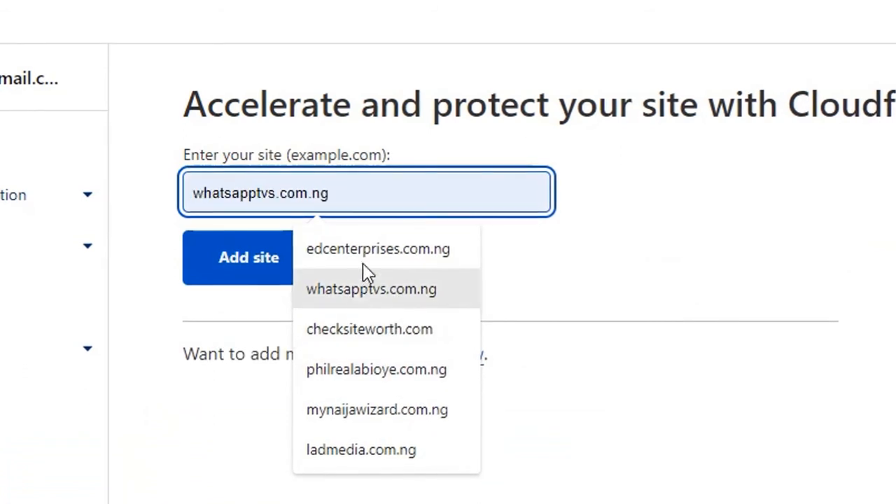
pyautogui.click(629, 292)
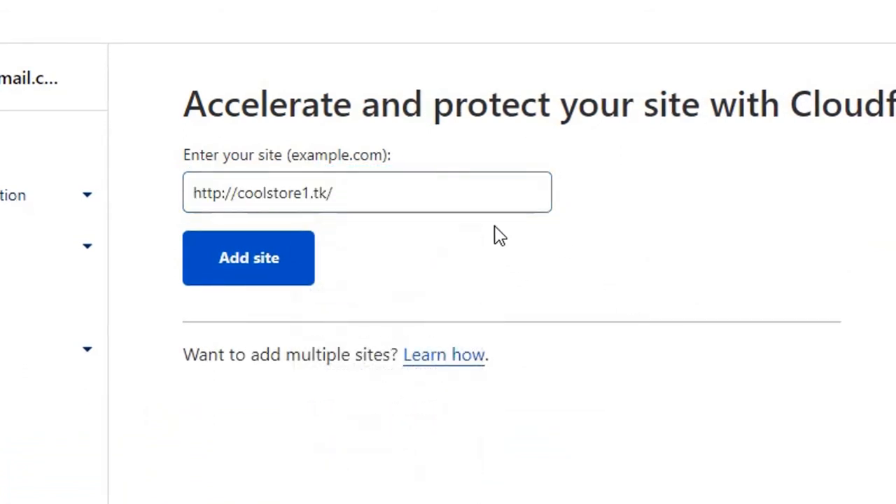
pyautogui.click(410, 204)
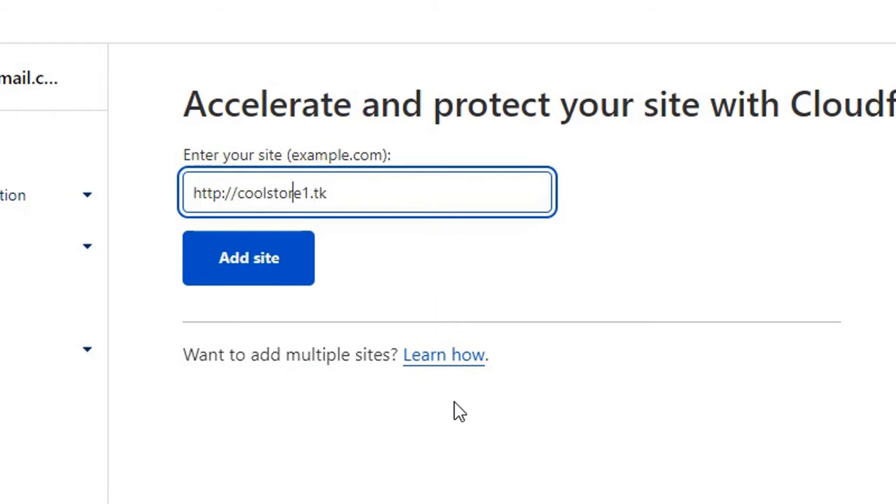
pyautogui.press('BackSpace')
pyautogui.press('BackSpace')
pyautogui.press('BackSpace')
pyautogui.press('BackSpace')
pyautogui.press('BackSpace')
pyautogui.press('BackSpace')
pyautogui.press('BackSpace')
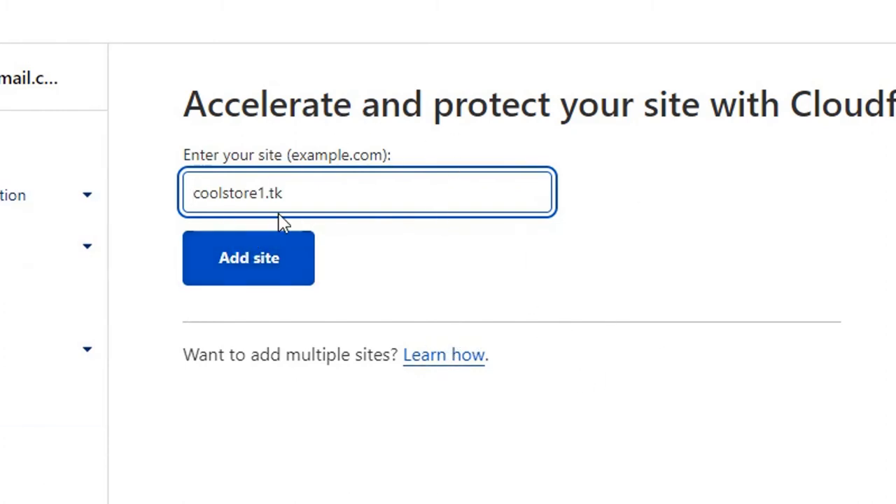
pyautogui.click(283, 273)
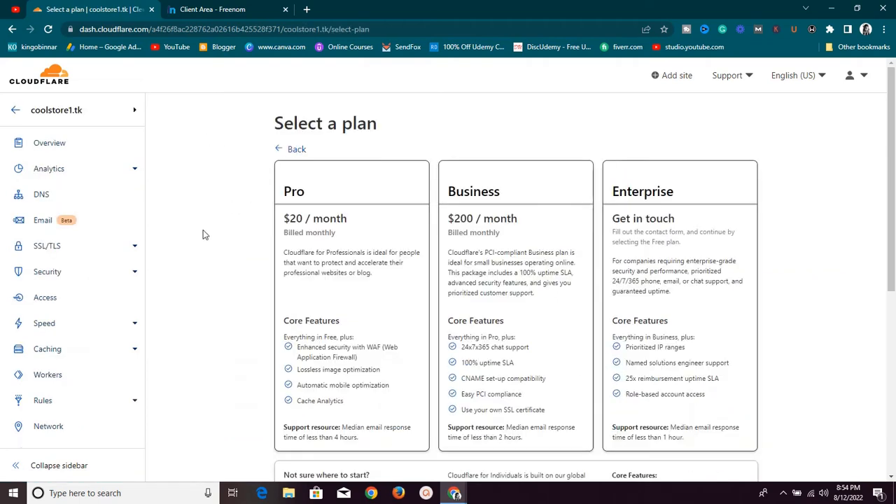
# Step: Compare the Pro, Business, Enterprise and Free plans and select the Free $0 plan for coolstore1.tk
pyautogui.scroll(-3, 374, 209)
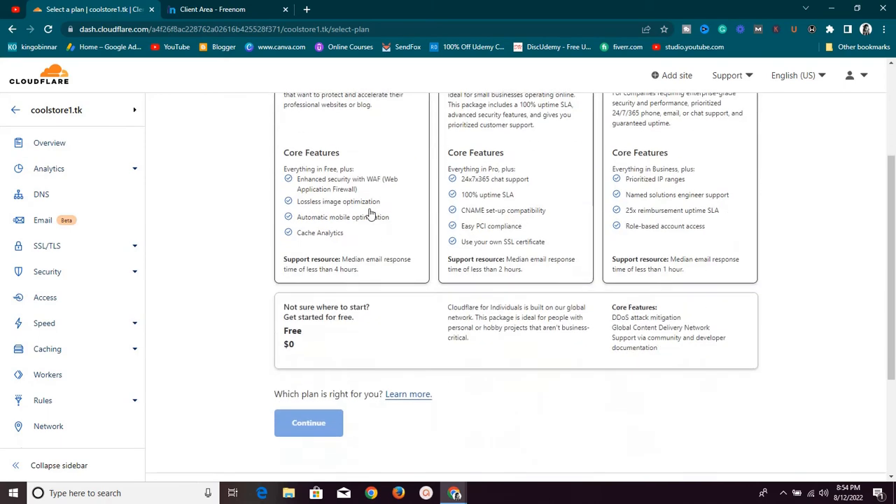
pyautogui.scroll(3, 370, 210)
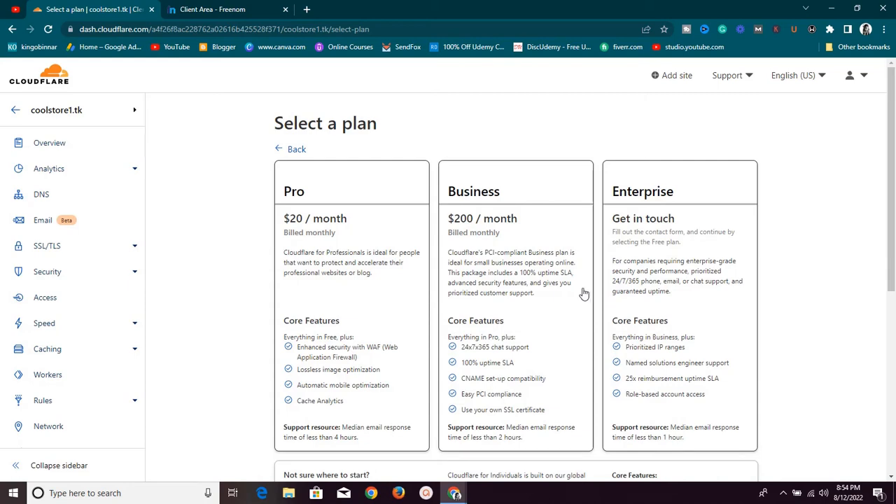
pyautogui.scroll(-3, 570, 296)
pyautogui.scroll(3, 571, 296)
pyautogui.scroll(-4, 506, 302)
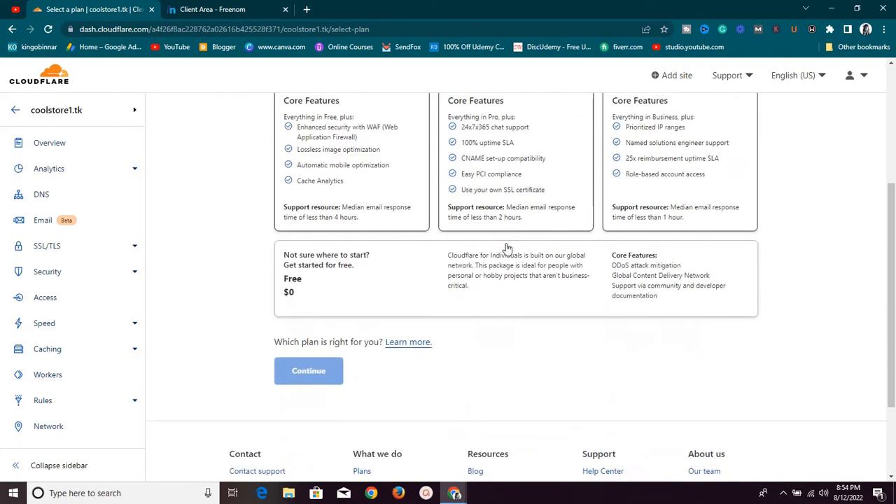
pyautogui.scroll(4, 546, 227)
pyautogui.scroll(-1, 267, 320)
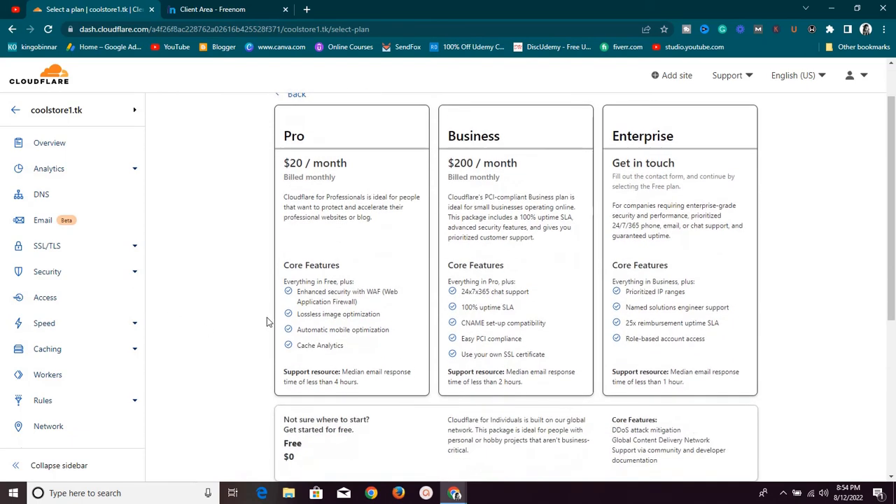
pyautogui.scroll(1, 266, 319)
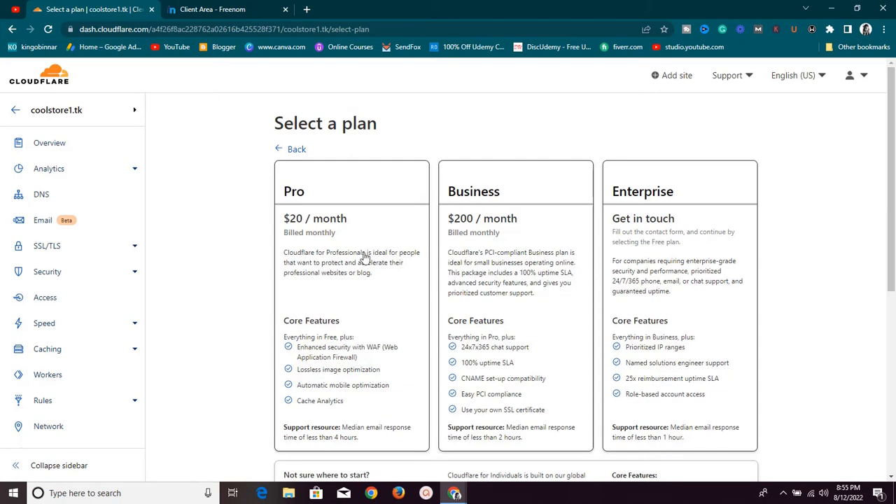
pyautogui.scroll(-4, 257, 263)
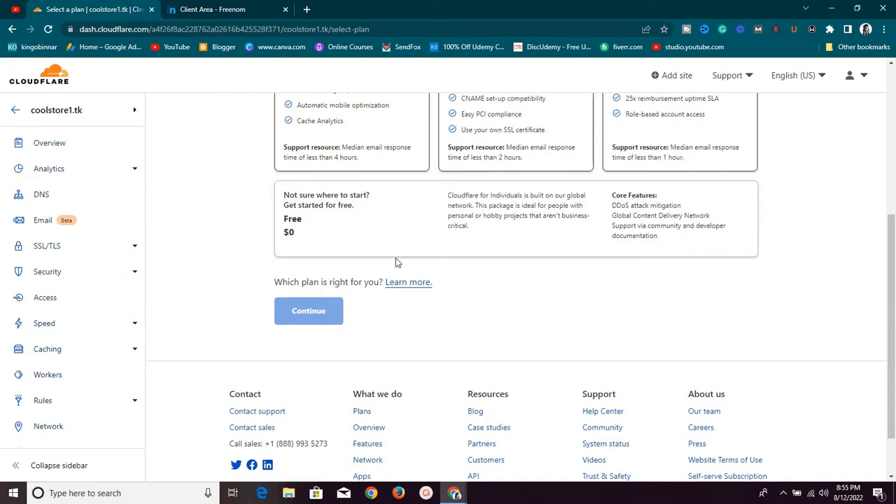
pyautogui.click(399, 231)
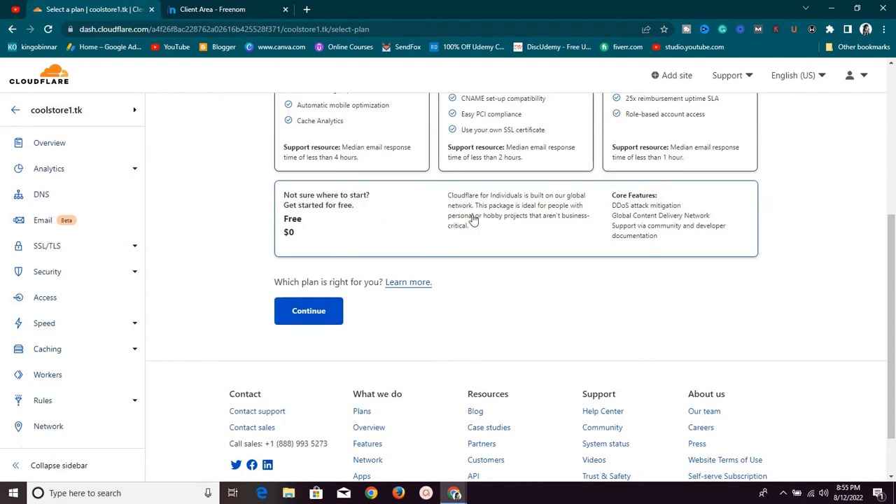
# Step: Confirm the Free plan, then review and accept the DNS records scanned for coolstore1.tk
pyautogui.click(315, 311)
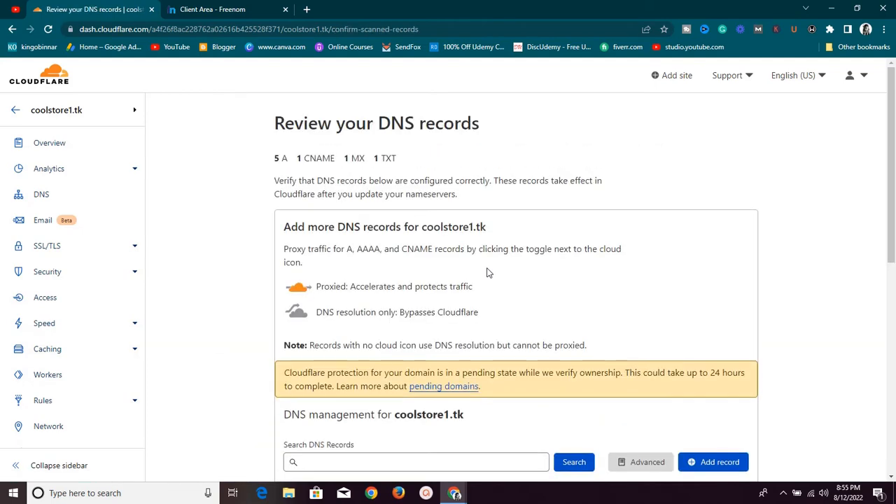
pyautogui.scroll(-5, 489, 273)
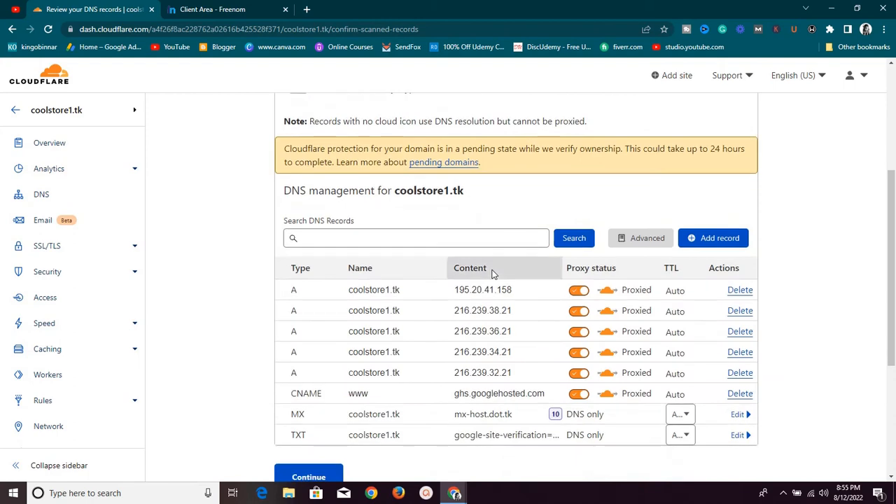
pyautogui.scroll(1, 494, 285)
pyautogui.scroll(-2, 494, 285)
pyautogui.click(396, 194)
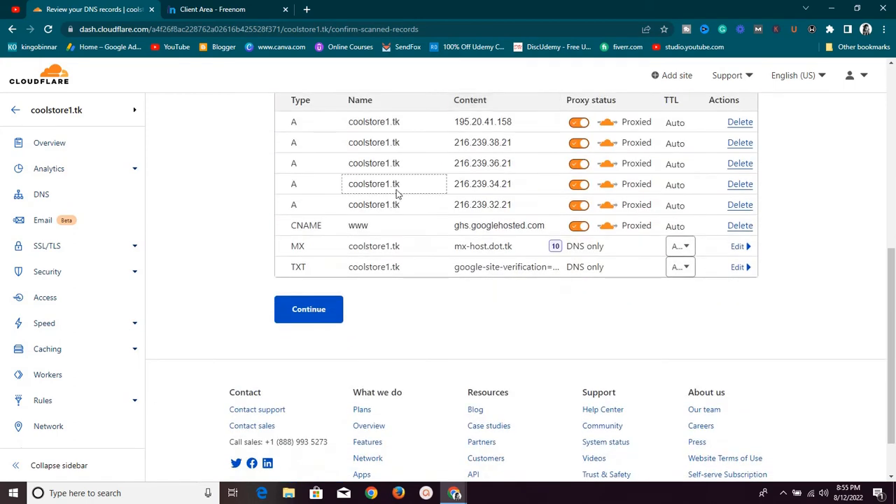
pyautogui.scroll(5, 455, 210)
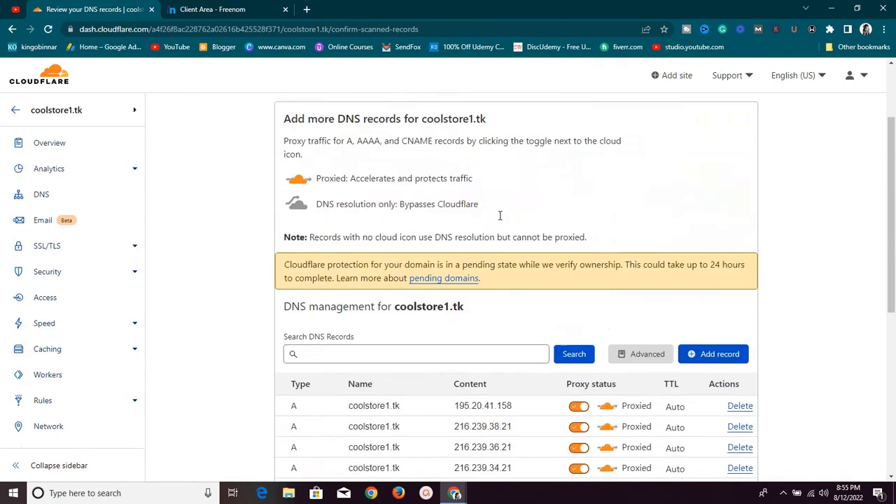
pyautogui.scroll(-4, 499, 238)
pyautogui.scroll(3, 499, 254)
pyautogui.scroll(-4, 499, 254)
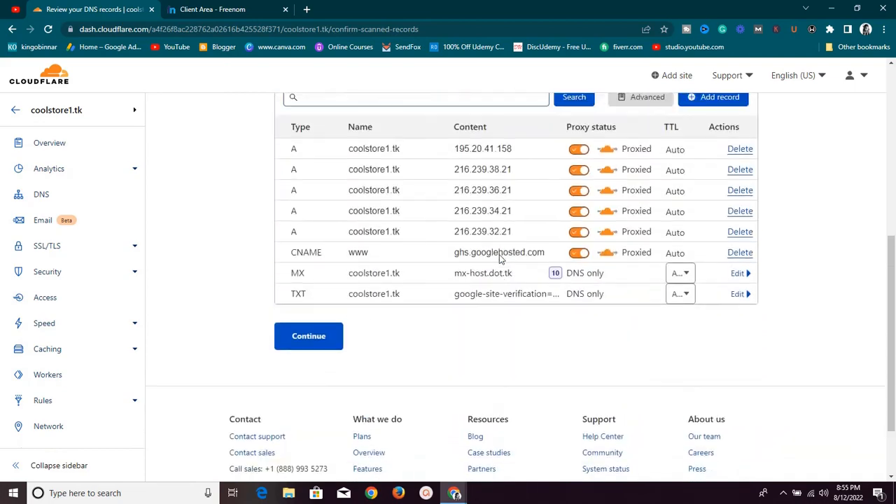
pyautogui.scroll(2, 499, 254)
pyautogui.scroll(-2, 500, 255)
pyautogui.click(448, 259)
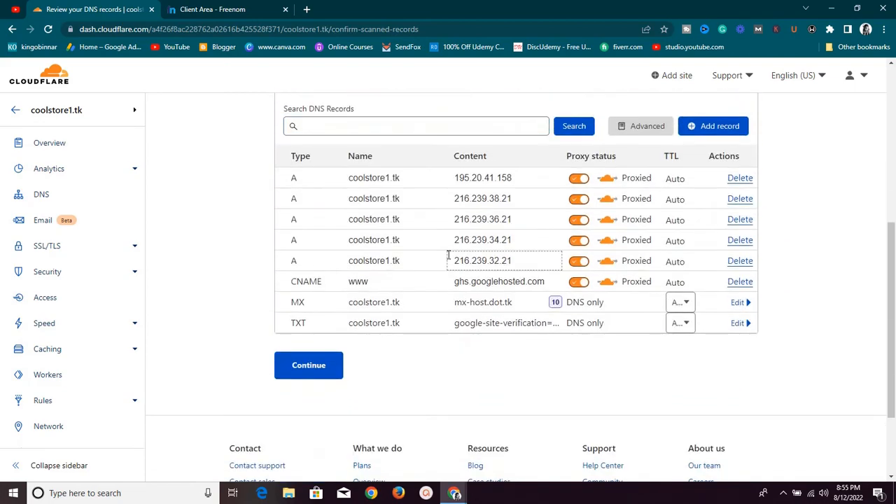
pyautogui.scroll(2, 449, 255)
pyautogui.scroll(3, 448, 255)
pyautogui.scroll(-4, 454, 287)
pyautogui.scroll(1, 454, 286)
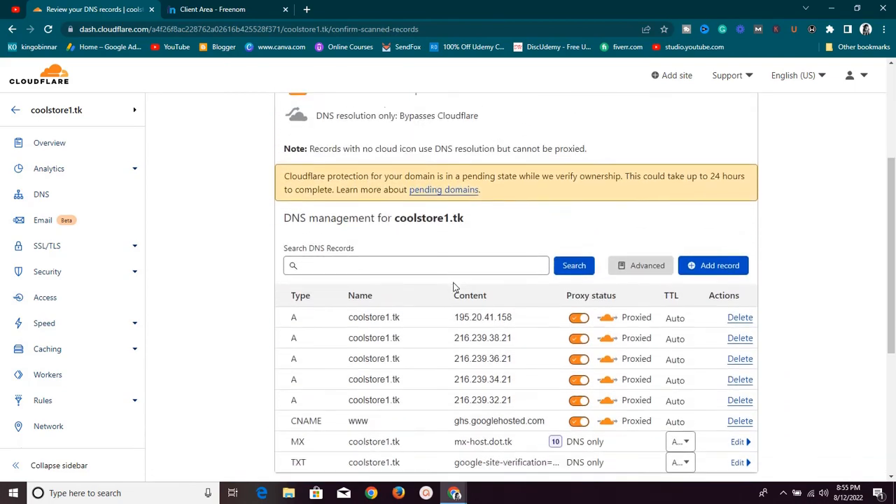
pyautogui.scroll(-2, 454, 286)
pyautogui.scroll(1, 454, 287)
pyautogui.scroll(-1, 454, 286)
pyautogui.scroll(-1, 454, 282)
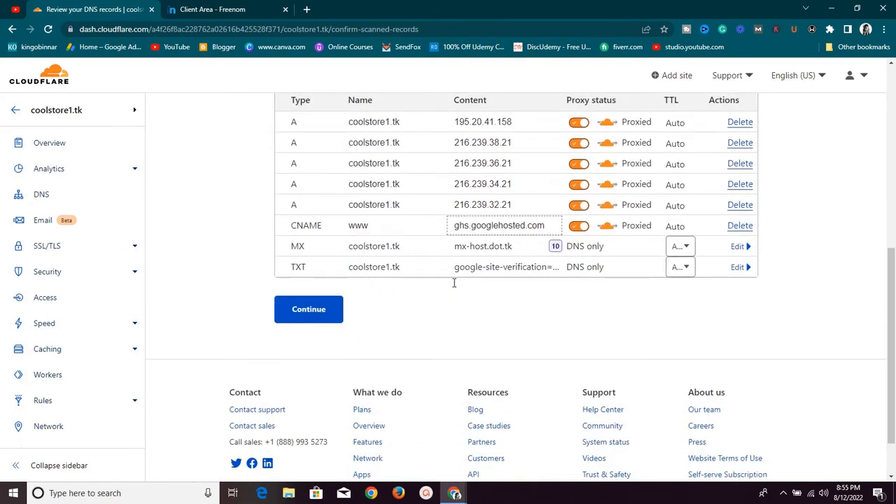
pyautogui.scroll(3, 436, 292)
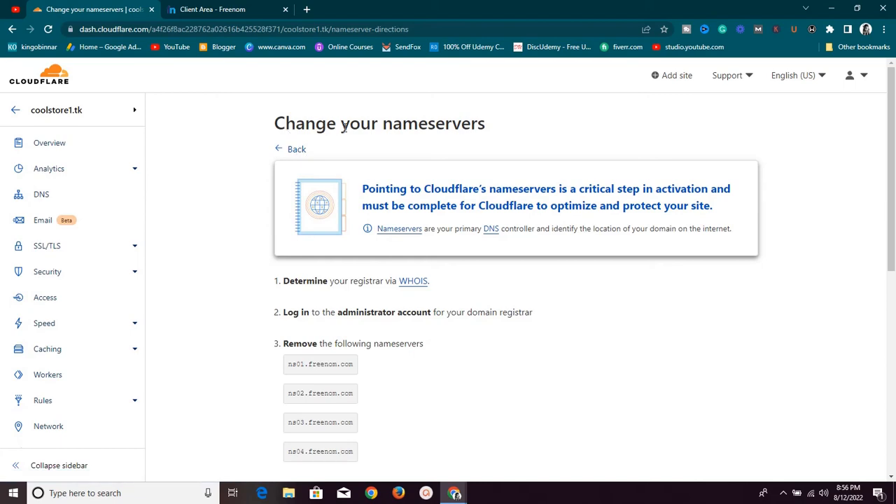
# Step: Read Cloudflare's instructions for changing the nameservers and check the domain list in Freenom's client area
pyautogui.scroll(-3, 373, 151)
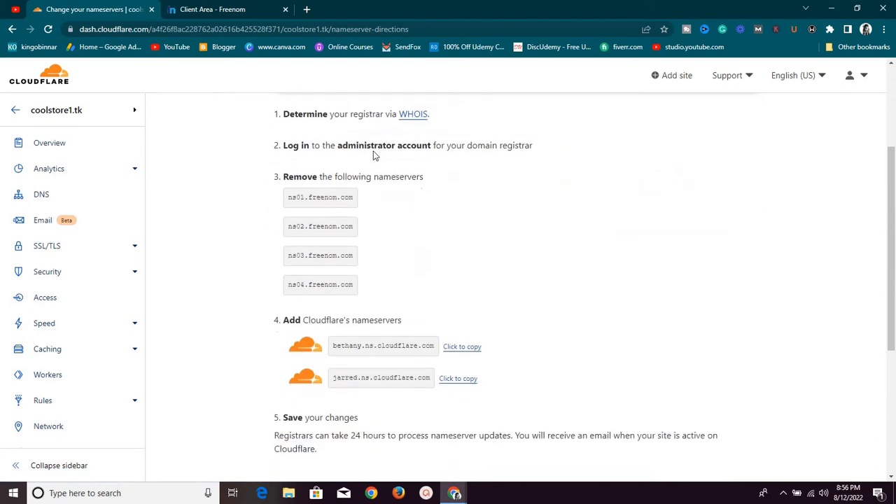
pyautogui.scroll(3, 376, 151)
pyautogui.scroll(-3, 376, 158)
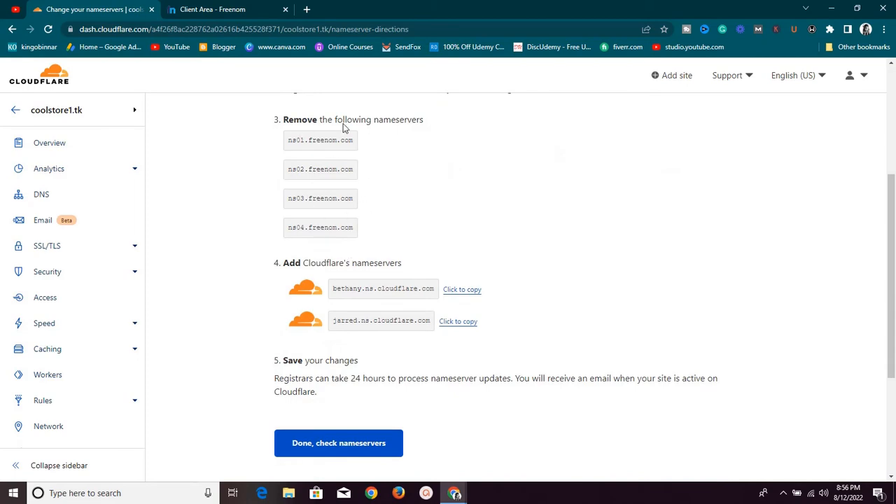
pyautogui.scroll(3, 371, 180)
pyautogui.click(251, 6)
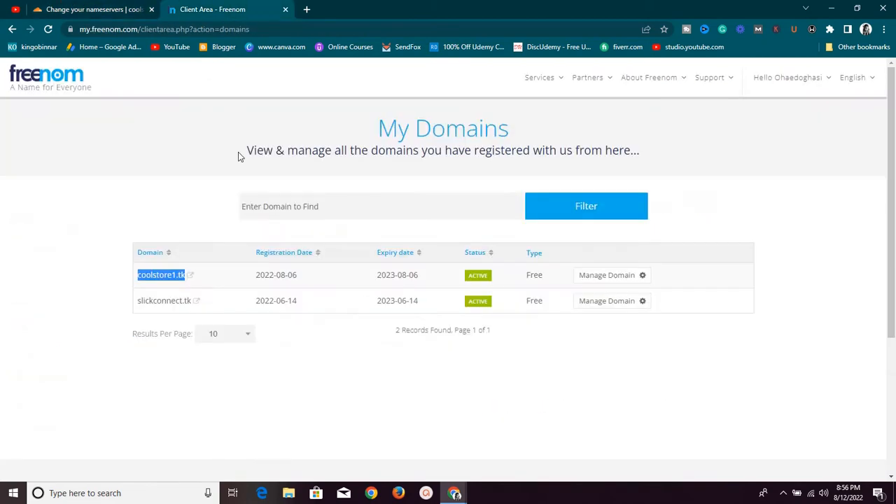
pyautogui.click(59, 8)
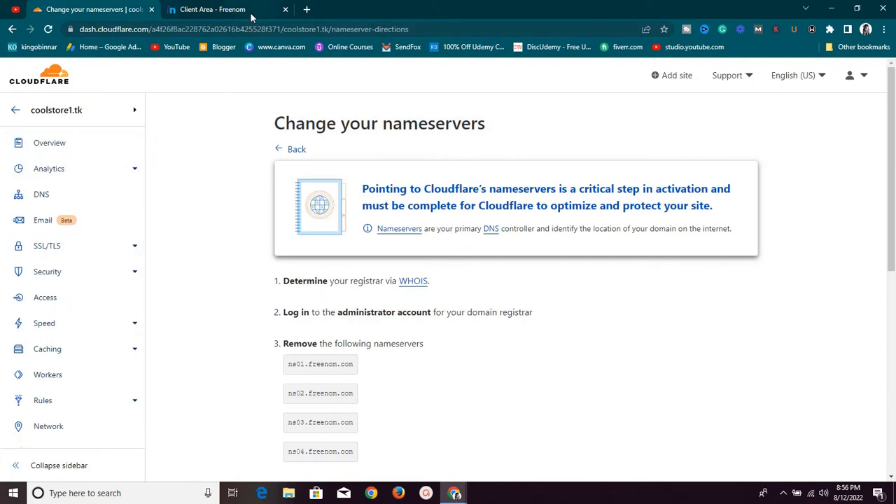
# Step: Open freenom.com in a new browser tab and look over the registrar's home page
pyautogui.click(306, 9)
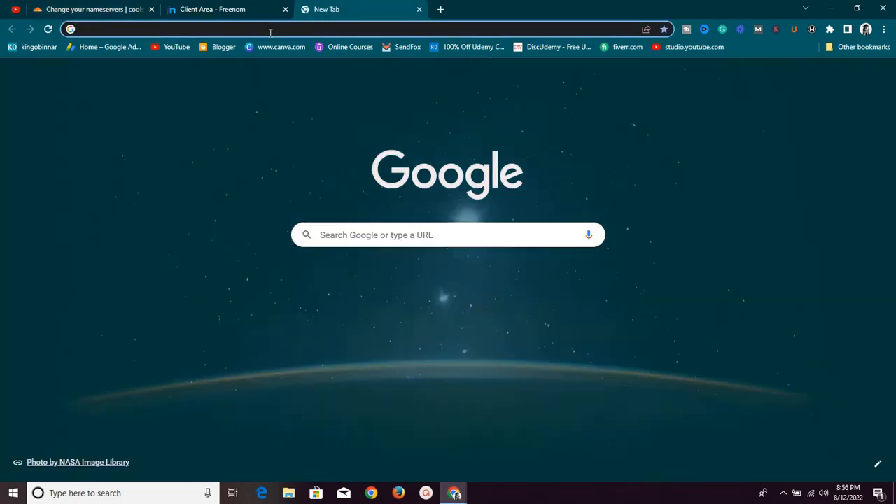
pyautogui.write('free')
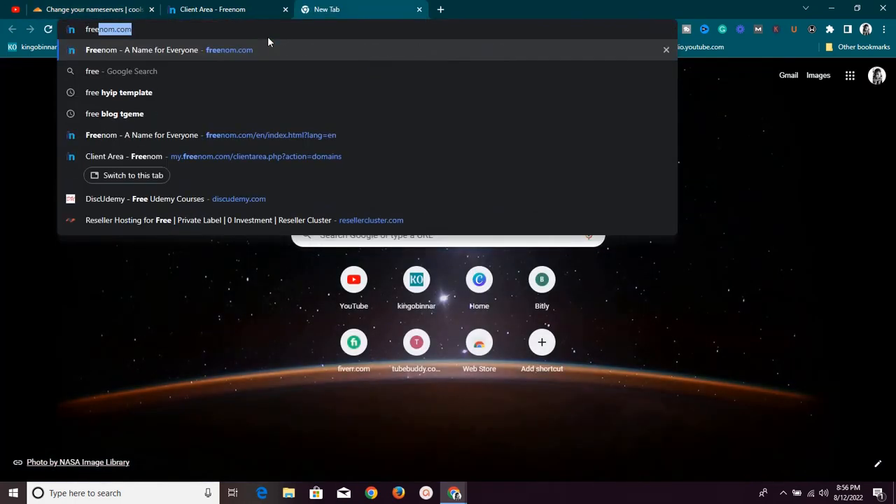
pyautogui.press('Return')
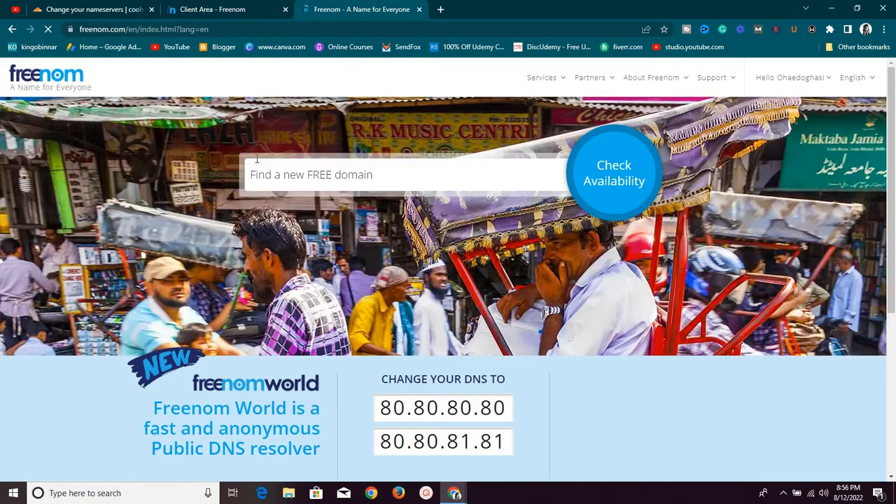
pyautogui.scroll(-4, 418, 217)
pyautogui.scroll(4, 420, 224)
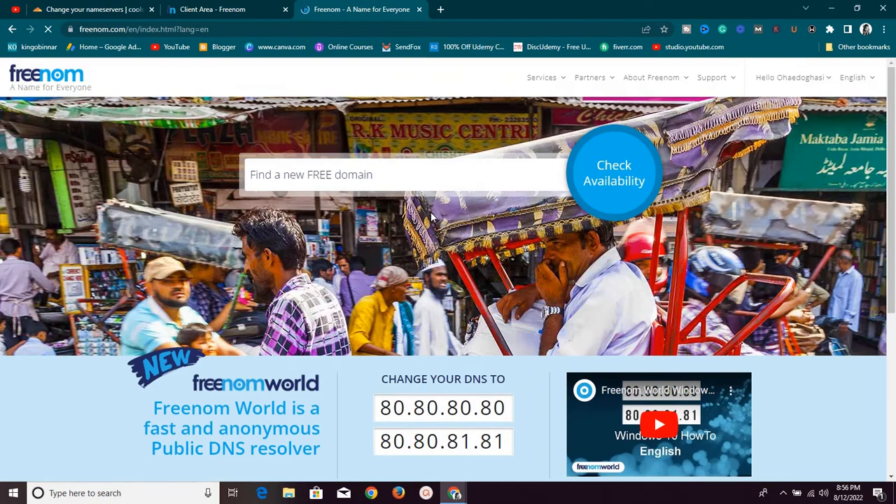
pyautogui.scroll(-3, 430, 210)
pyautogui.scroll(3, 350, 245)
# Step: Return to Cloudflare and examine which Freenom nameservers to remove and which Cloudflare nameservers to add
pyautogui.click(95, 9)
pyautogui.scroll(-3, 424, 238)
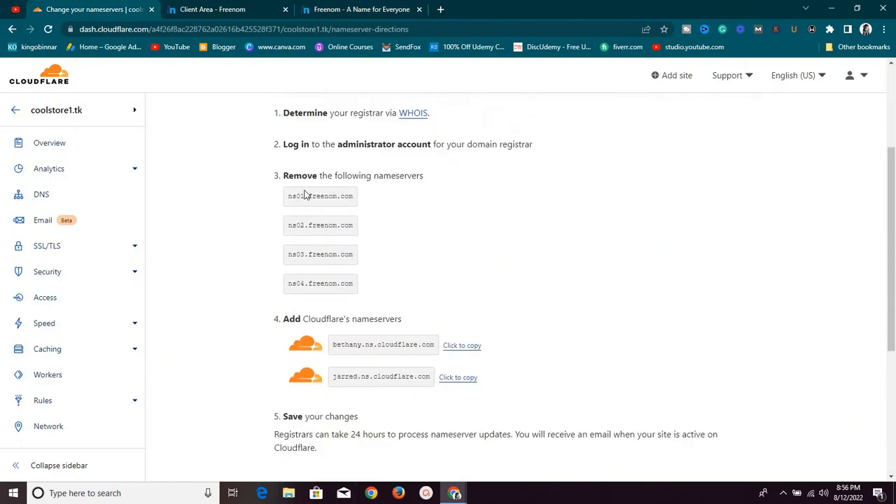
pyautogui.moveTo(379, 292); pyautogui.dragTo(412, 268)
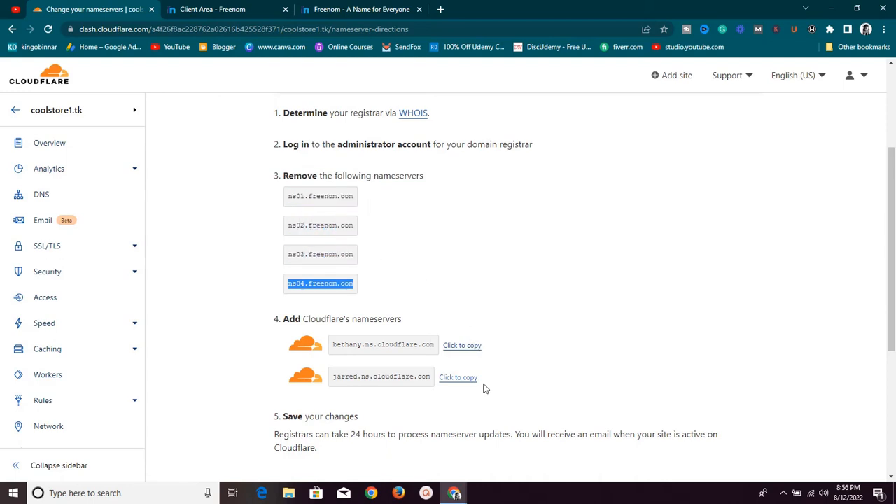
pyautogui.scroll(3, 568, 308)
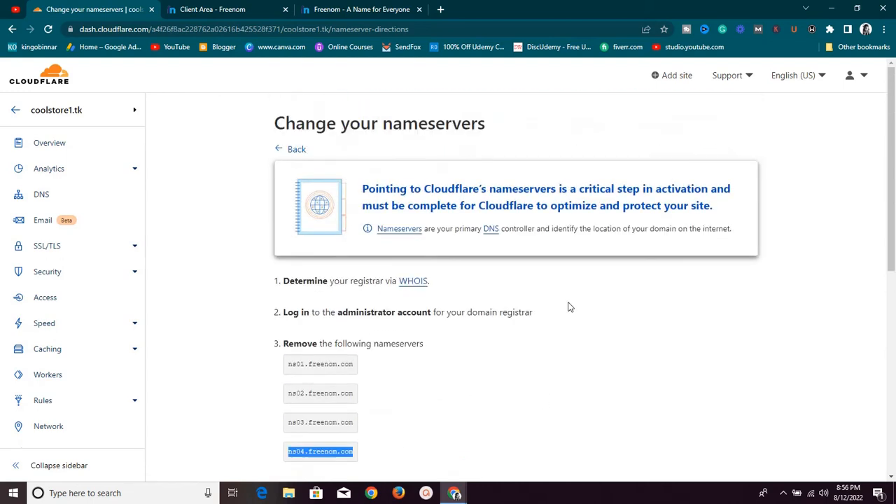
pyautogui.click(472, 387)
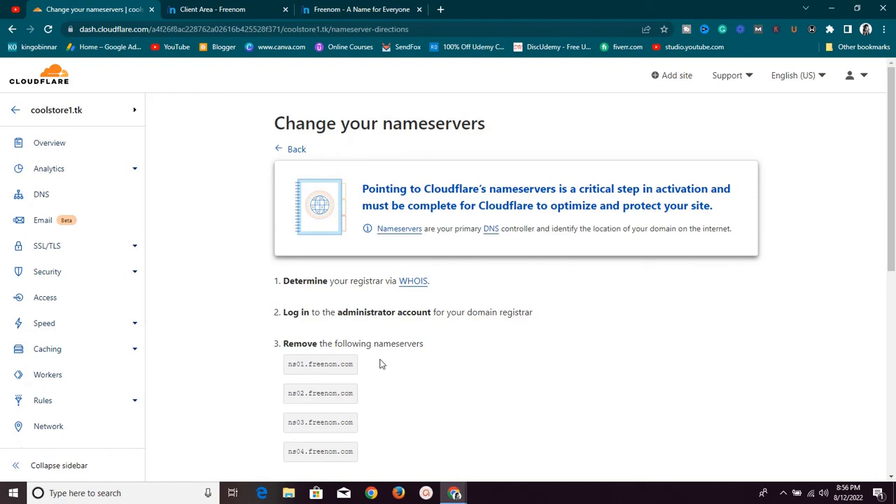
pyautogui.scroll(-4, 439, 327)
pyautogui.scroll(4, 330, 249)
pyautogui.scroll(-2, 307, 303)
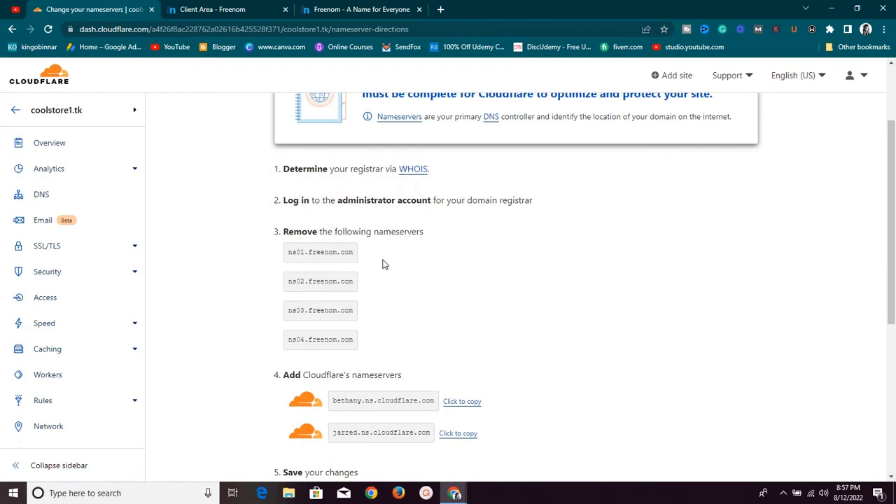
# Step: Switch to Freenom's client area and open the custom nameserver settings of coolstore1.tk
pyautogui.click(267, 11)
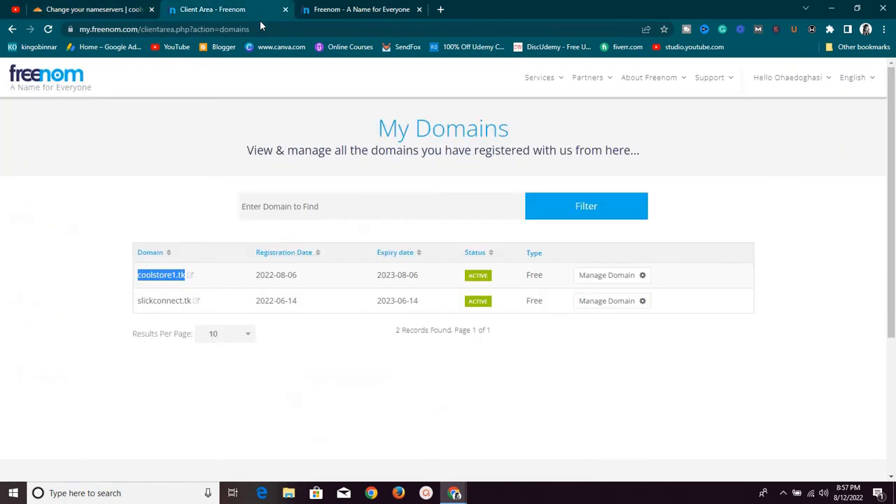
pyautogui.click(334, 399)
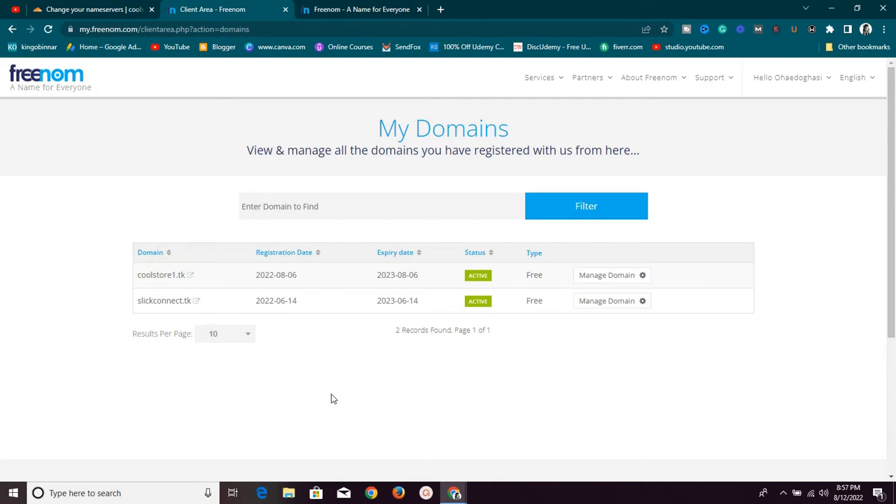
pyautogui.click(607, 275)
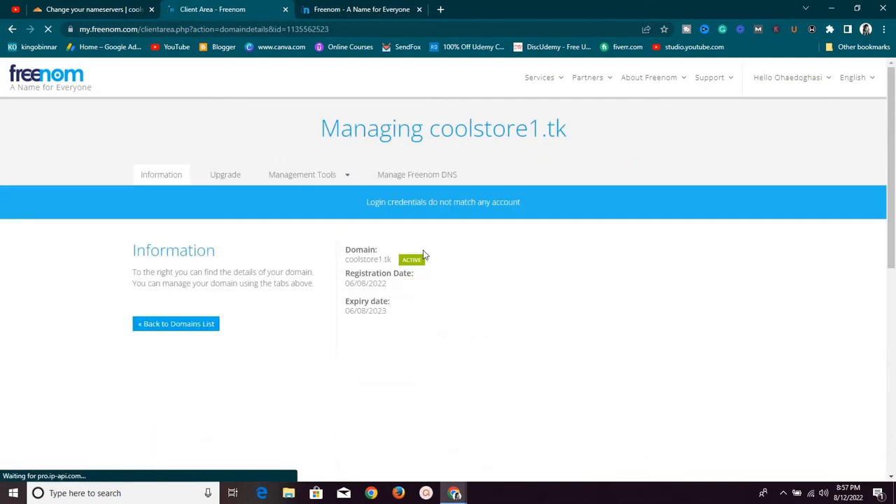
pyautogui.click(348, 177)
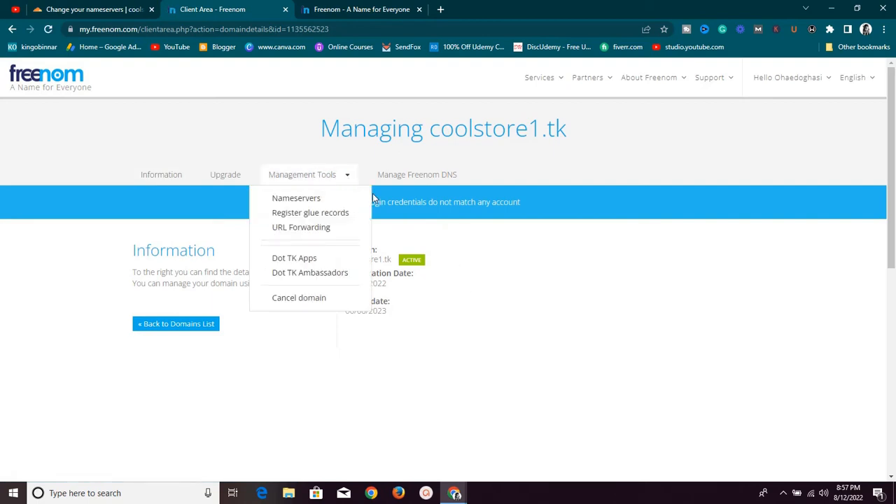
pyautogui.click(340, 177)
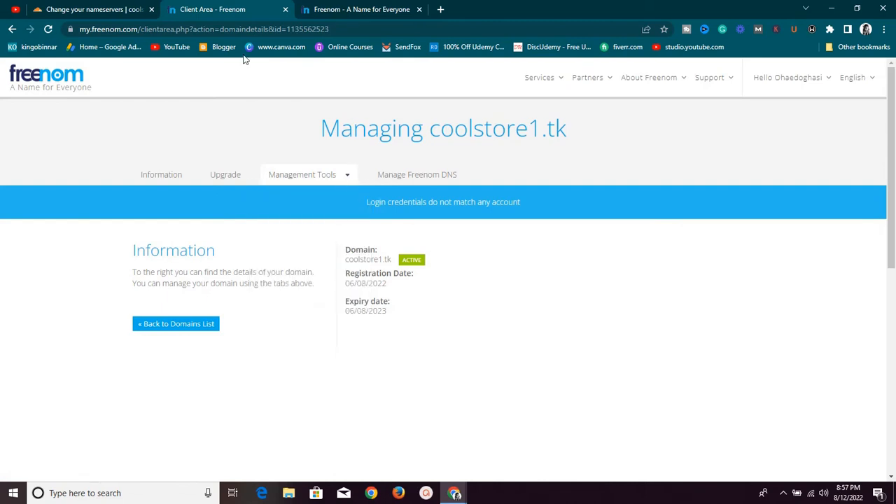
pyautogui.click(347, 183)
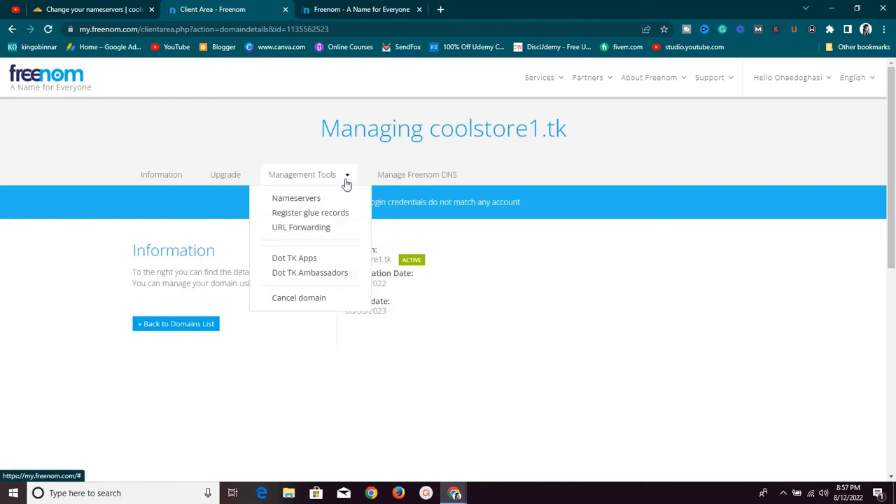
pyautogui.click(305, 201)
pyautogui.scroll(-2, 434, 321)
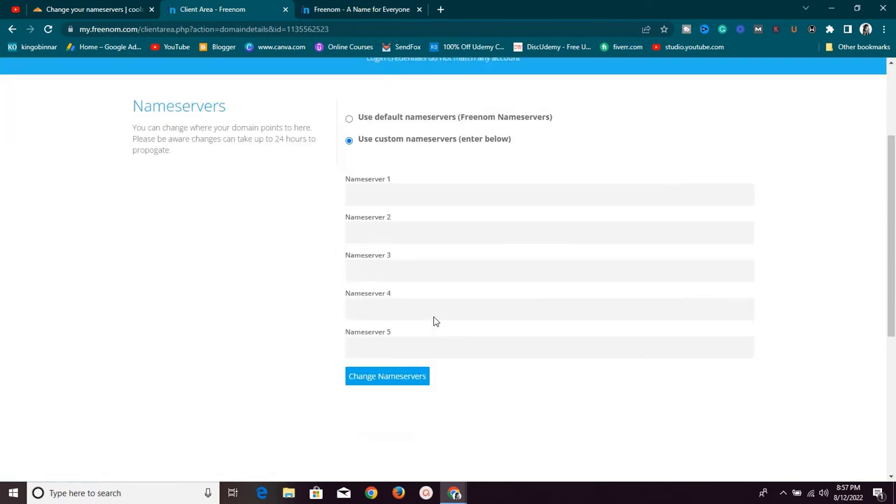
pyautogui.scroll(2, 432, 303)
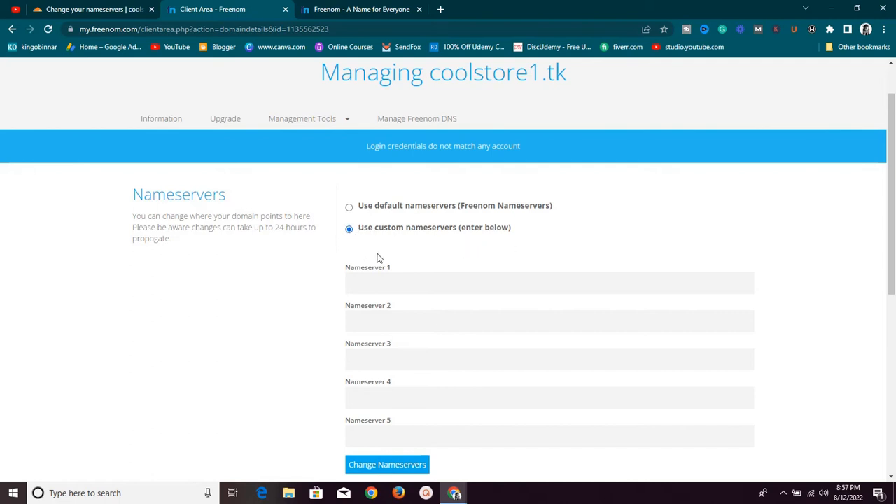
pyautogui.scroll(-2, 412, 252)
pyautogui.scroll(1, 413, 252)
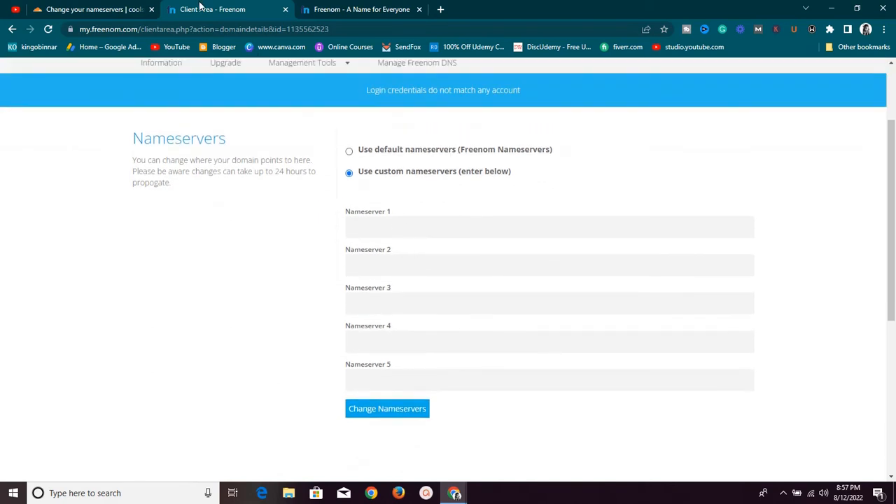
# Step: Copy bethany.ns.cloudflare.com from Cloudflare and paste it as Nameserver 1 for coolstore1.tk in Freenom
pyautogui.click(70, 8)
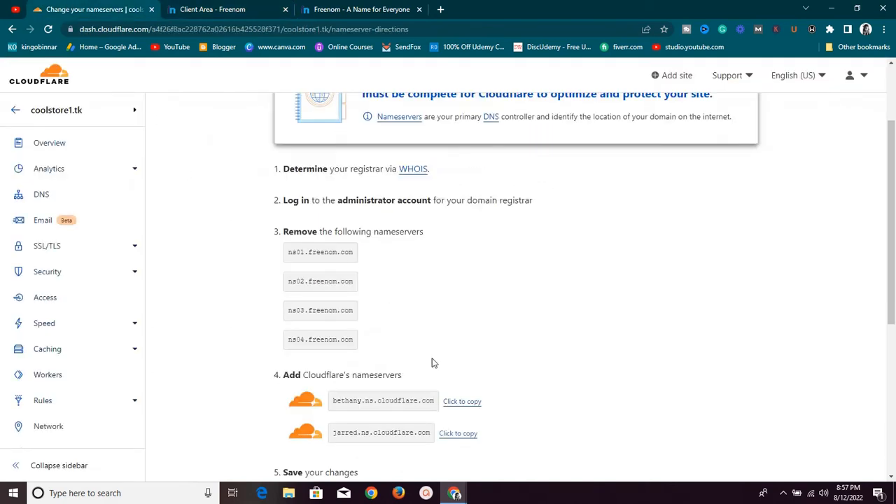
pyautogui.click(468, 406)
pyautogui.click(201, 9)
pyautogui.click(384, 233)
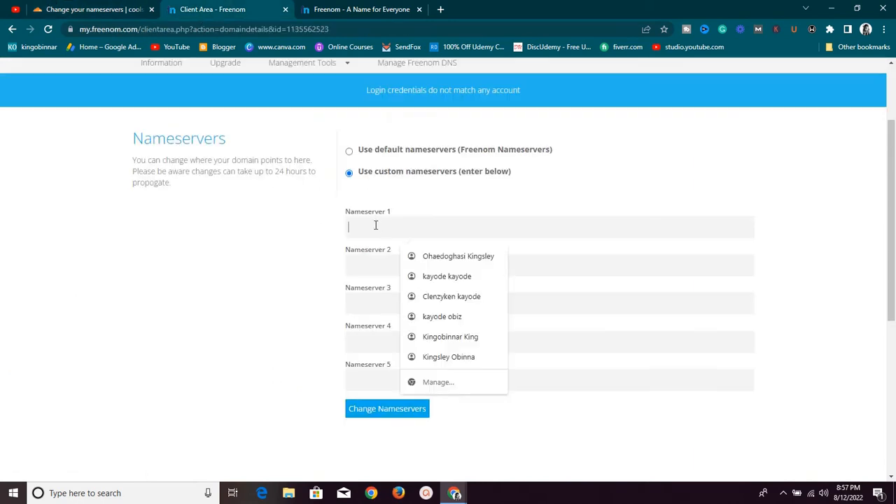
pyautogui.rightClick(374, 225)
pyautogui.click(404, 310)
# Step: Copy jarred.ns.cloudflare.com from Cloudflare into Nameserver 2 for coolstore1.tk in Freenom and save the nameserver change
pyautogui.click(93, 10)
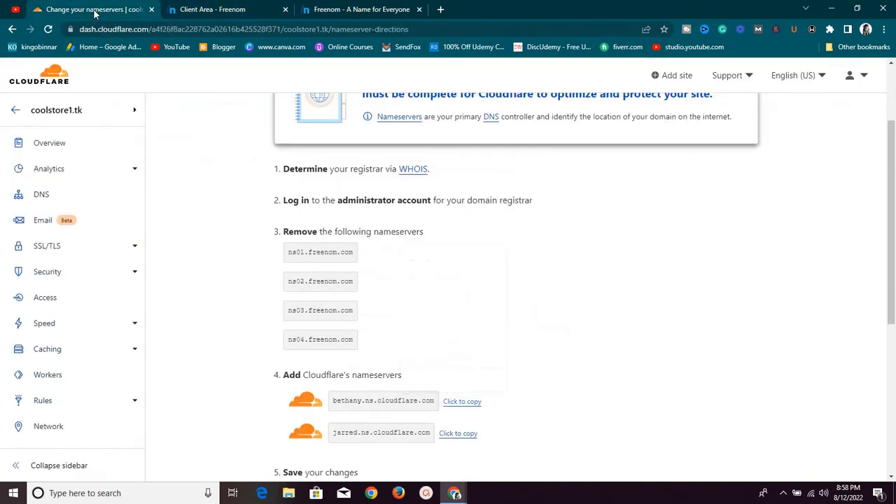
pyautogui.click(457, 434)
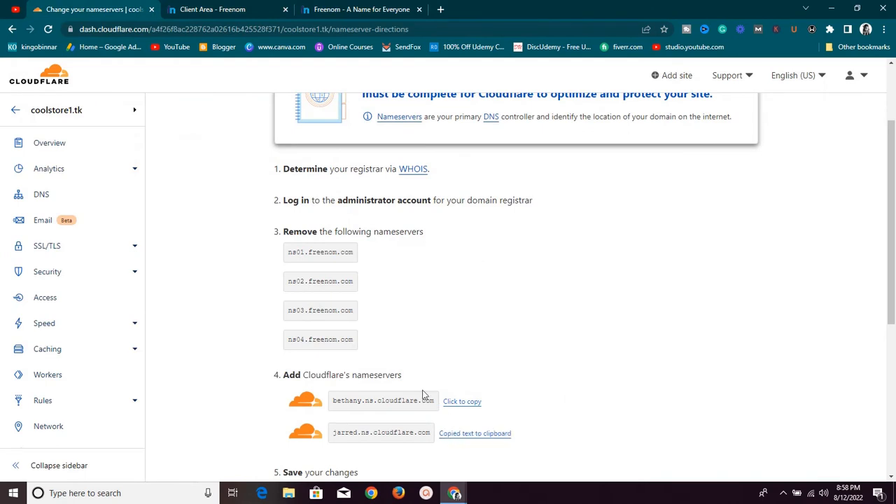
pyautogui.click(167, 11)
pyautogui.click(393, 264)
pyautogui.rightClick(393, 264)
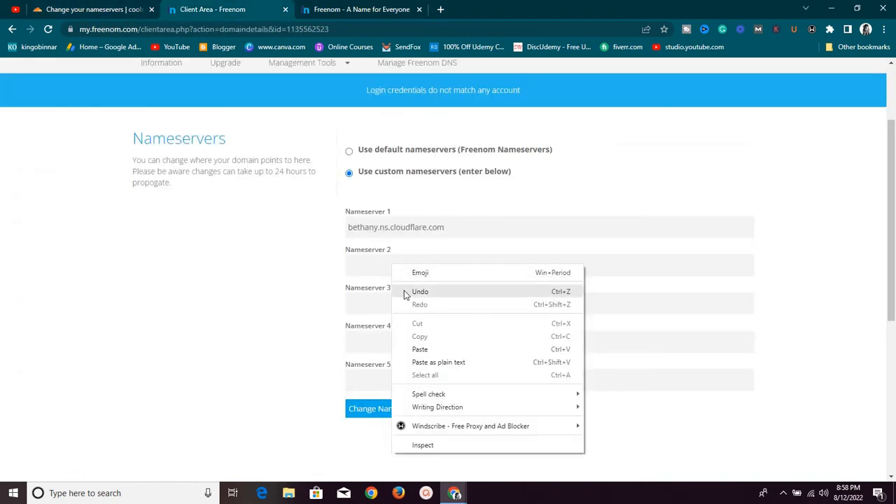
pyautogui.click(428, 350)
pyautogui.moveTo(348, 265); pyautogui.dragTo(490, 365)
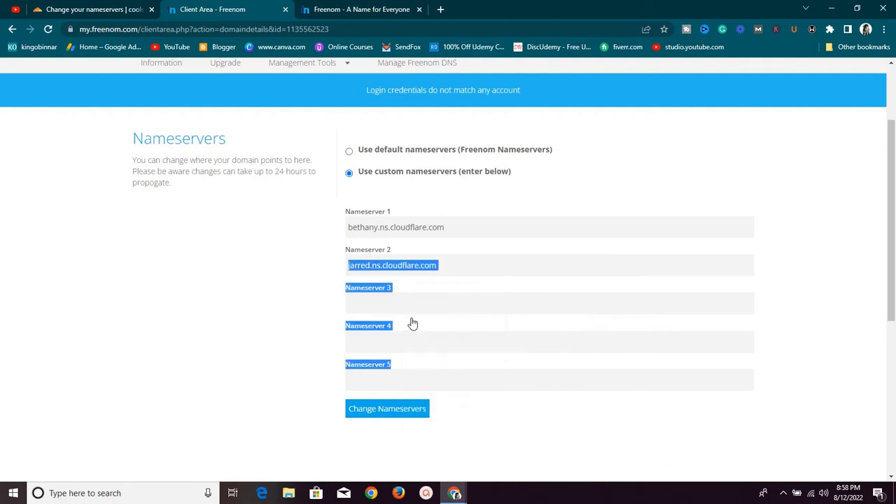
pyautogui.click(274, 280)
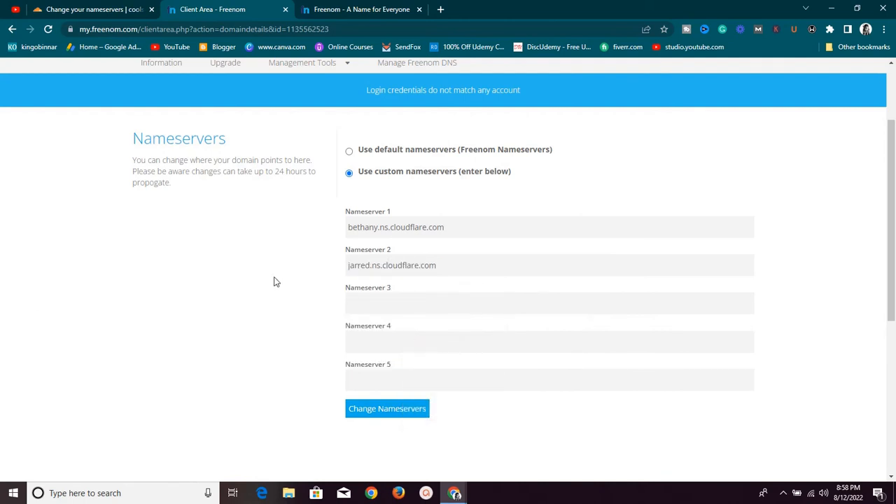
pyautogui.click(391, 414)
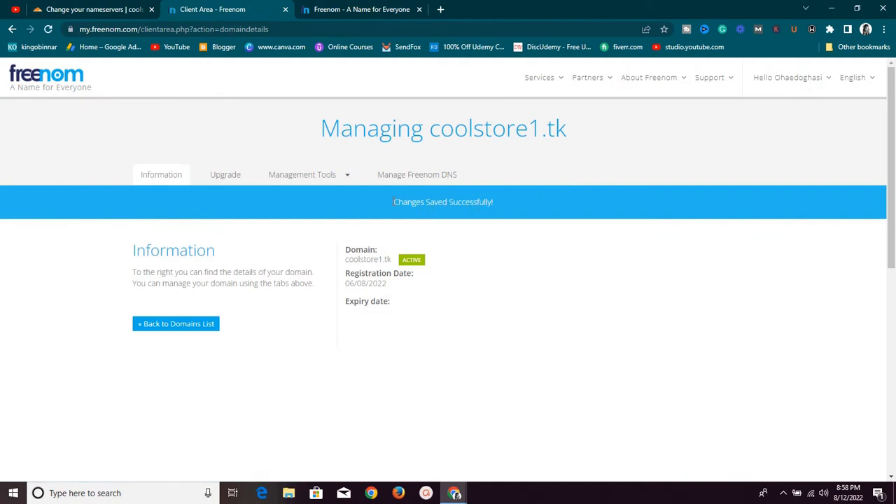
# Step: Open dnschecker.org in a new browser tab
pyautogui.click(441, 10)
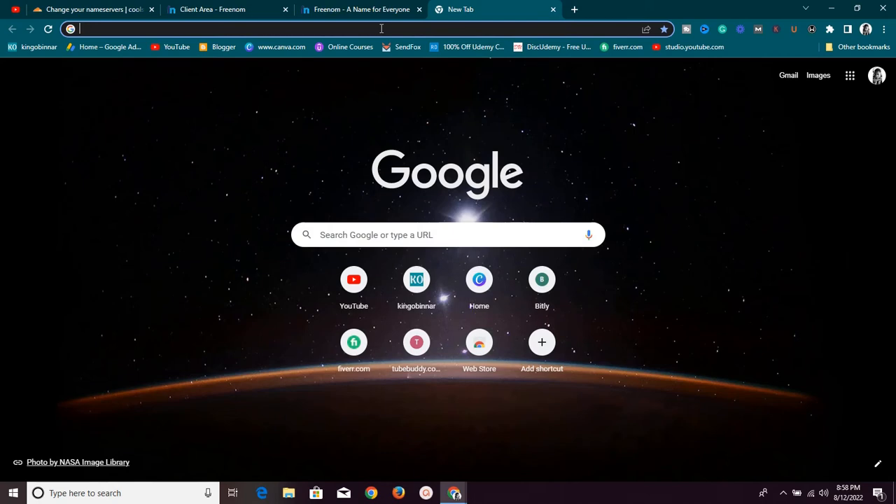
pyautogui.write('dn')
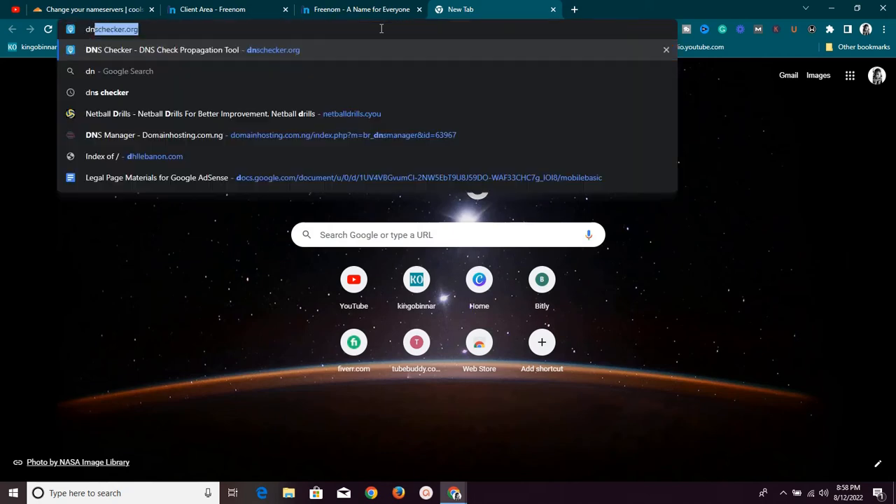
pyautogui.press('Return')
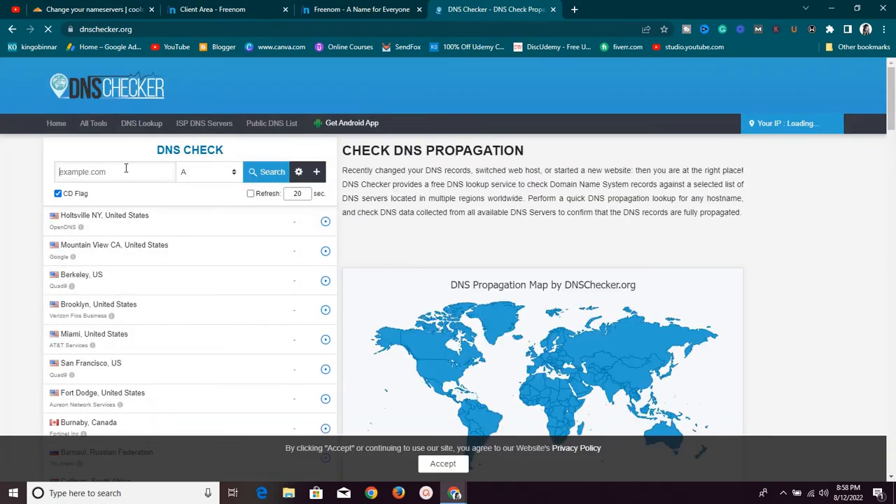
# Step: Review Cloudflare's nameserver instructions and run an NS record lookup for coolstore1.tk in DNS Checker
pyautogui.click(203, 8)
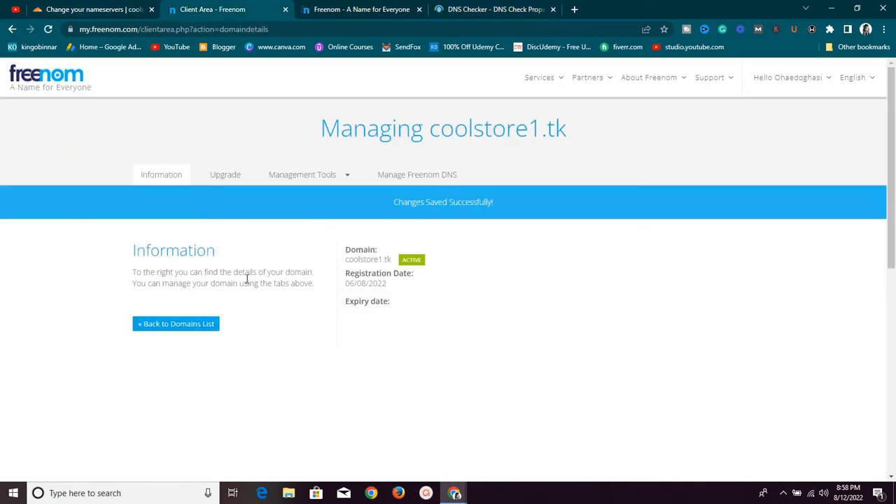
pyautogui.click(123, 11)
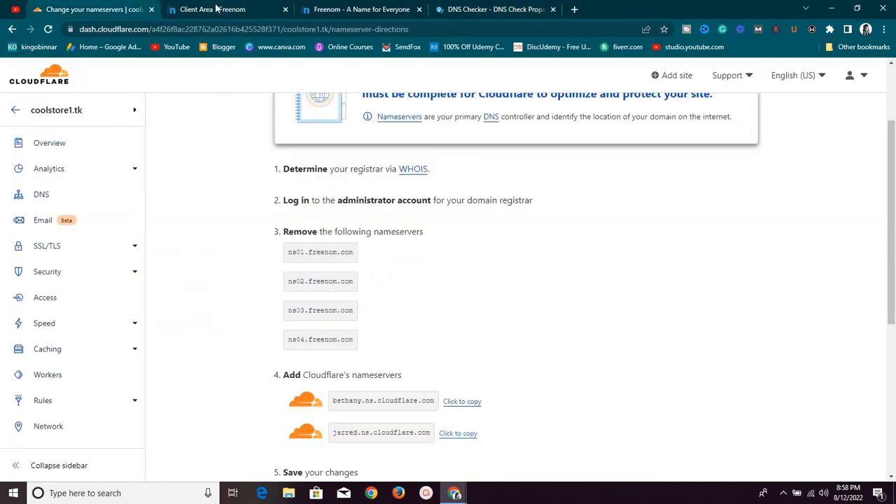
pyautogui.scroll(-5, 450, 175)
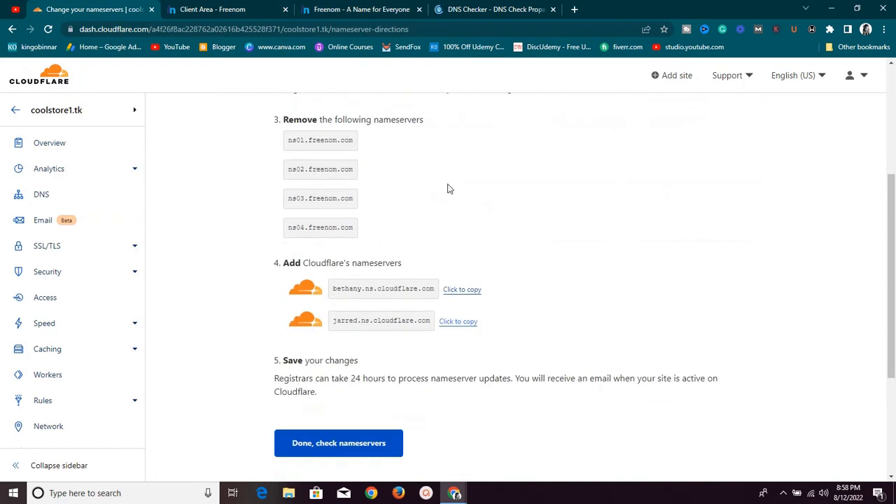
pyautogui.scroll(4, 469, 140)
pyautogui.scroll(1, 488, 103)
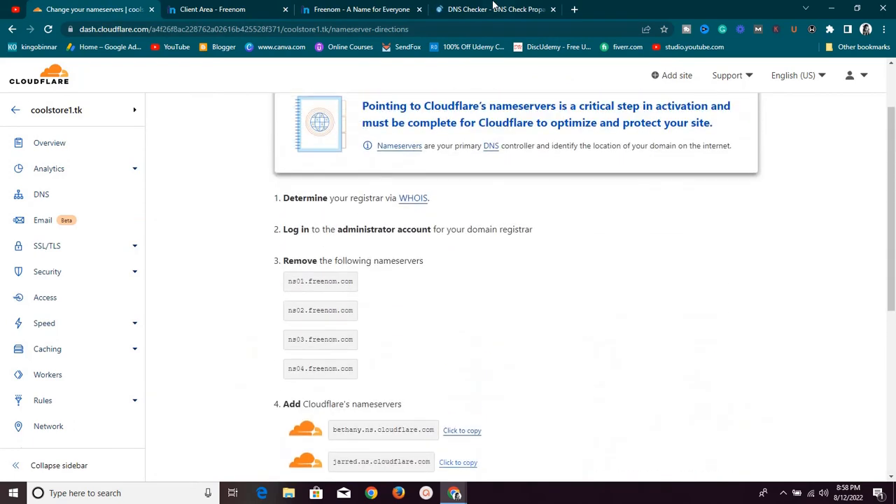
pyautogui.click(490, 9)
pyautogui.click(150, 169)
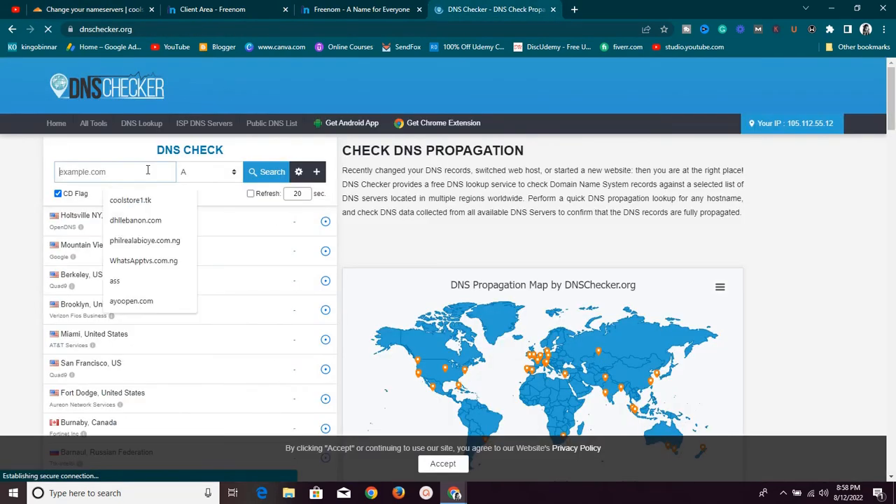
pyautogui.click(118, 186)
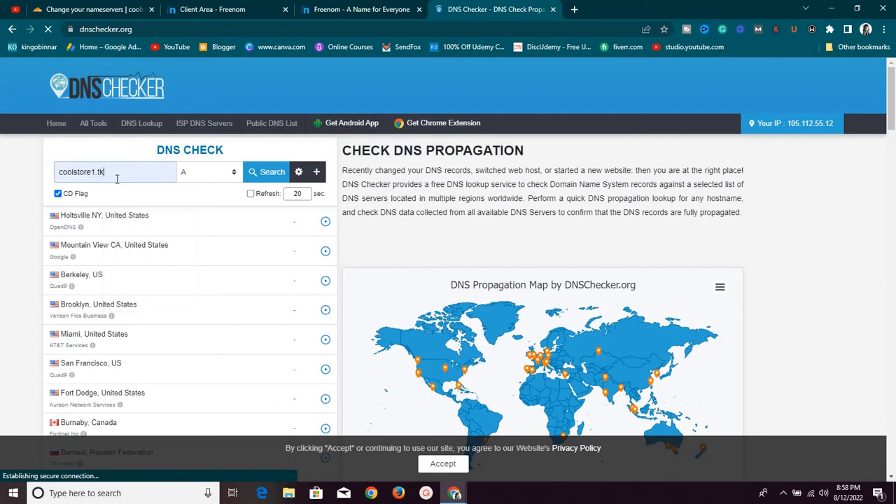
pyautogui.click(210, 172)
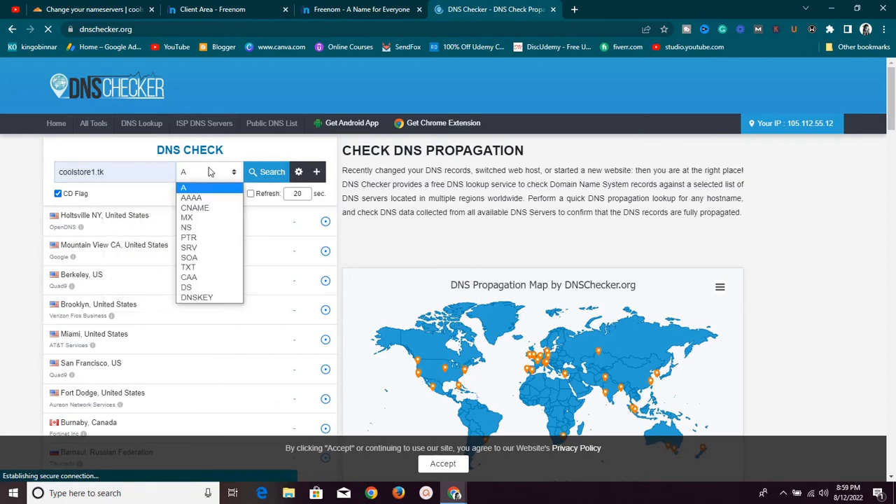
pyautogui.click(200, 227)
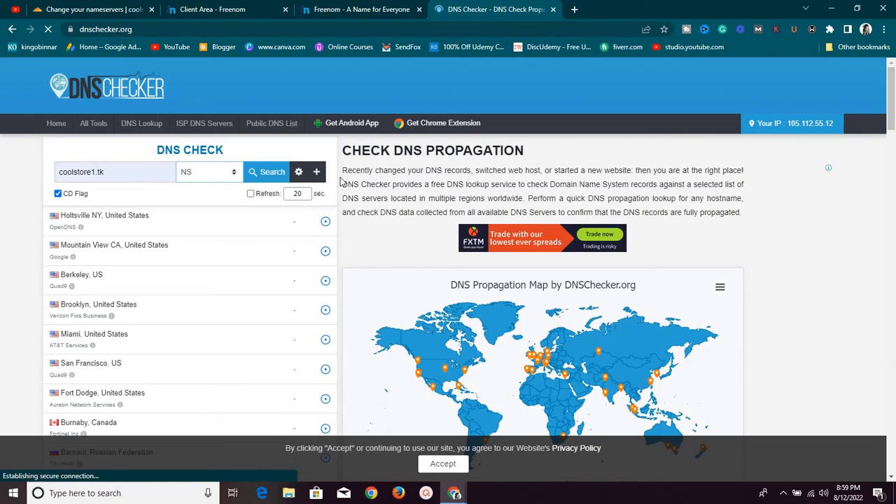
pyautogui.click(285, 177)
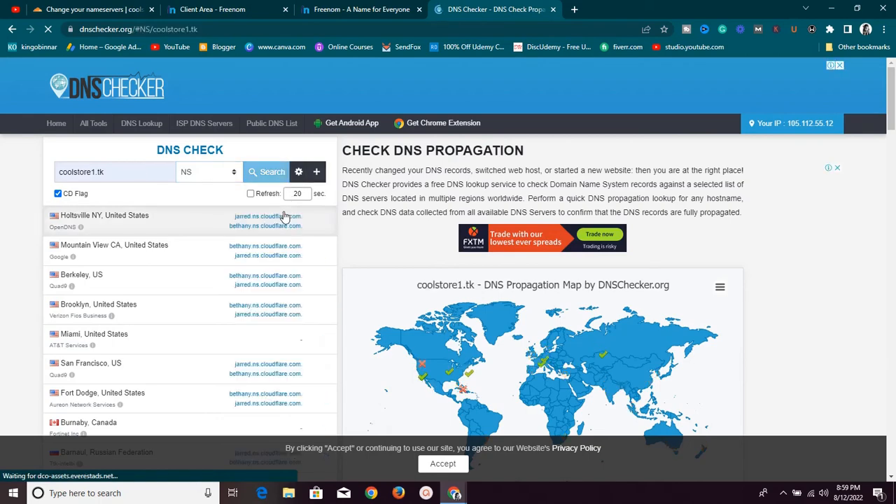
# Step: Examine the worldwide propagation results for coolstore1.tk's nameservers, server by server
pyautogui.scroll(-3, 284, 218)
pyautogui.scroll(-4, 284, 219)
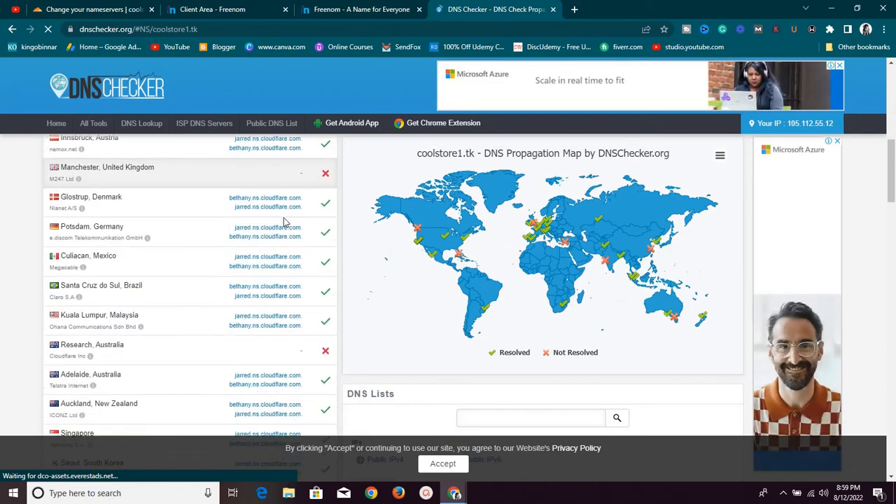
pyautogui.scroll(1, 285, 221)
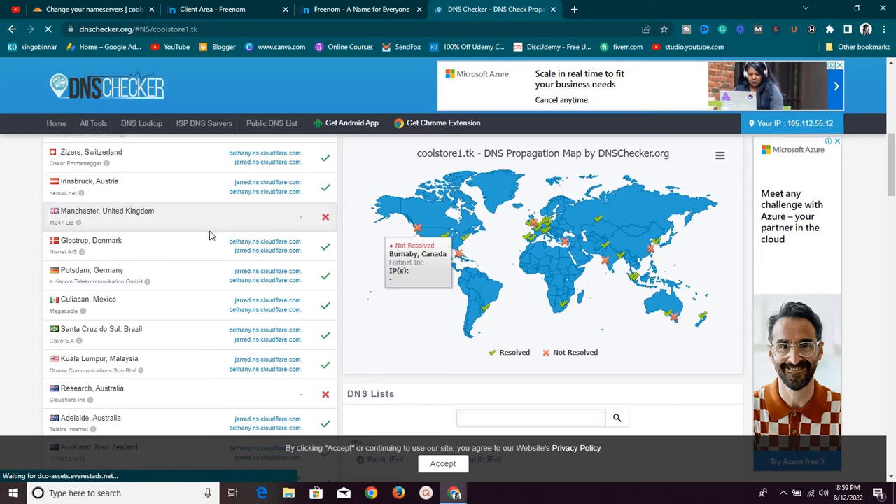
pyautogui.scroll(-3, 224, 241)
pyautogui.scroll(-2, 238, 247)
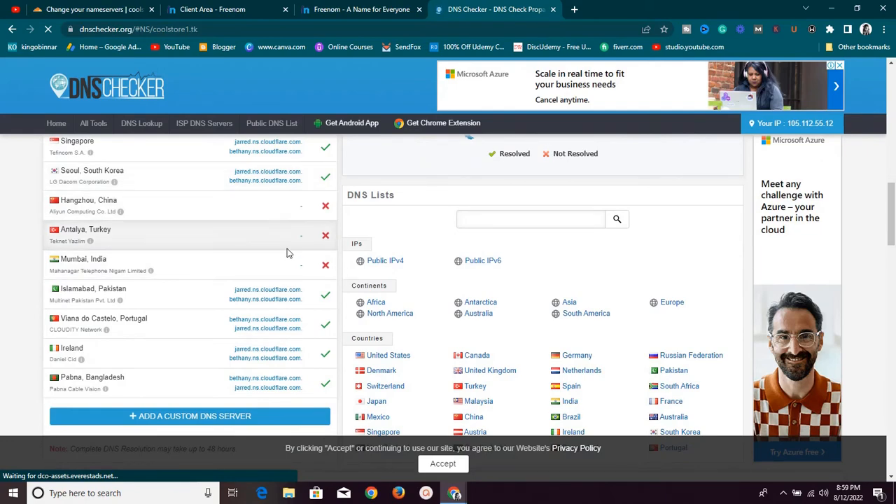
pyautogui.scroll(-1, 286, 255)
pyautogui.scroll(2, 293, 241)
pyautogui.scroll(10, 294, 239)
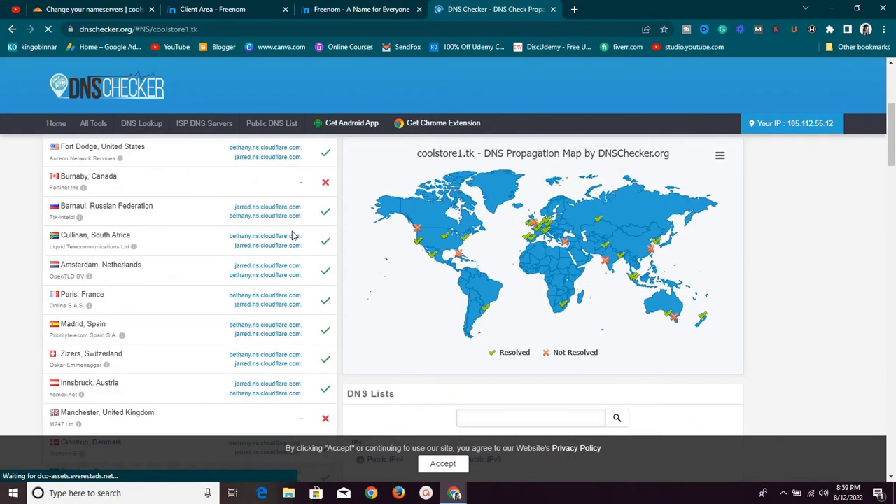
pyautogui.scroll(-12, 290, 245)
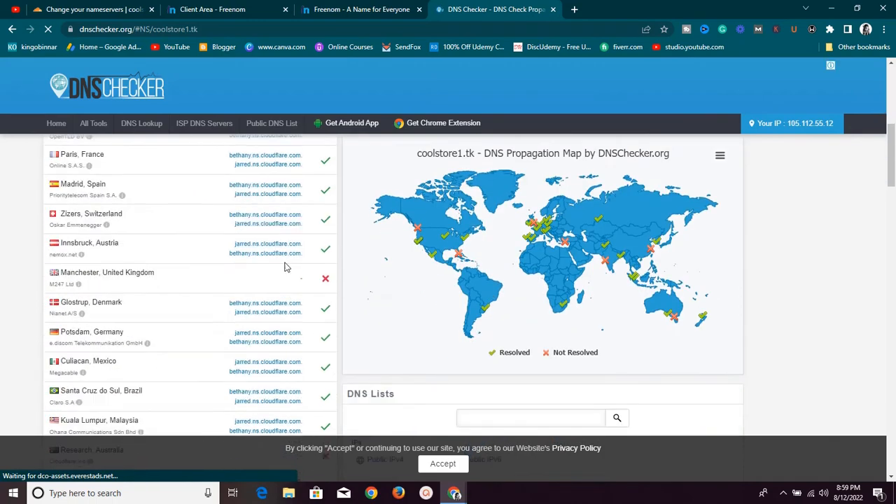
pyautogui.scroll(-2, 286, 266)
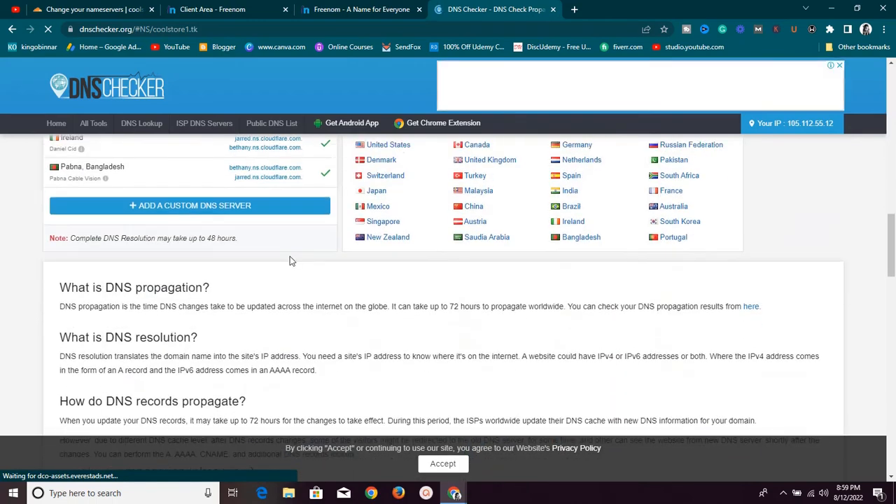
pyautogui.scroll(3, 290, 260)
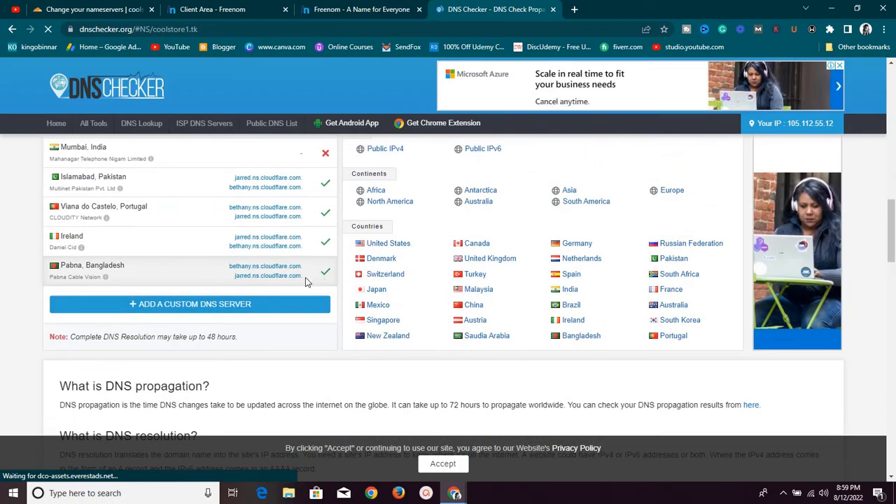
# Step: Return to Cloudflare, request the nameserver check for coolstore1.tk and start the Quick Start Guide
pyautogui.click(105, 8)
pyautogui.scroll(-5, 571, 331)
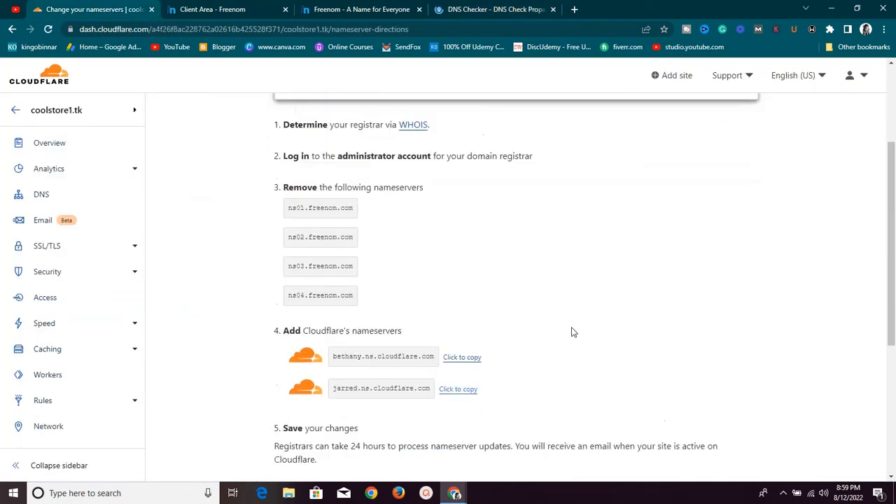
pyautogui.click(374, 253)
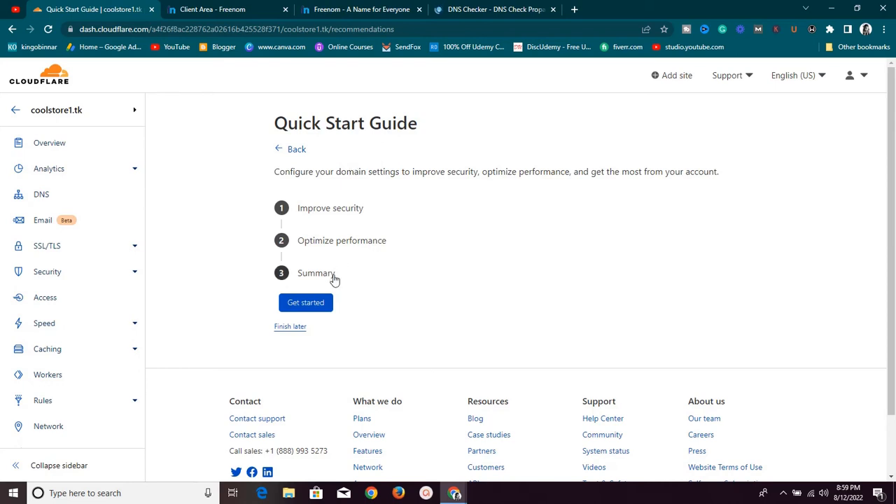
pyautogui.click(320, 311)
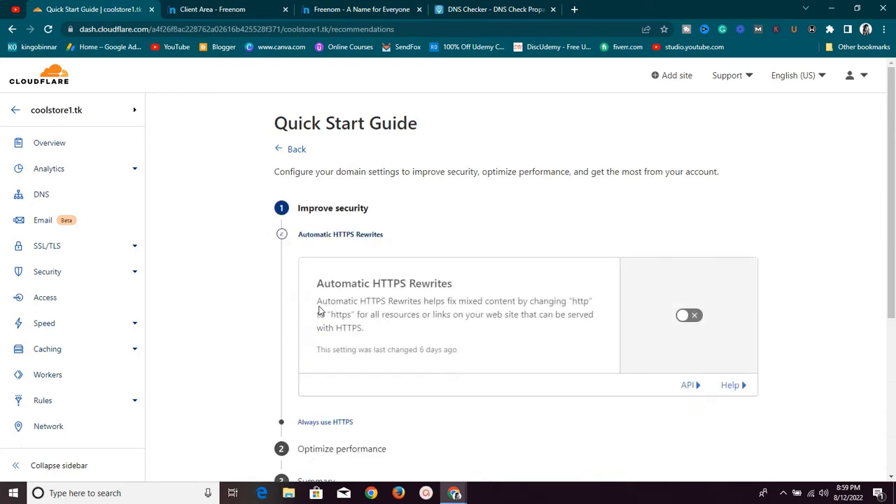
# Step: Enable and save Automatic HTTPS Rewrites and Always Use HTTPS in the guide's security section
pyautogui.click(692, 317)
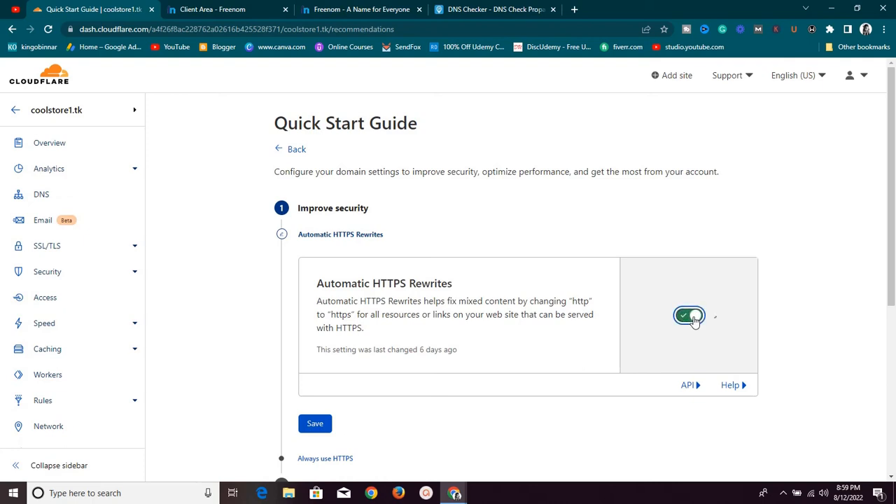
pyautogui.click(319, 423)
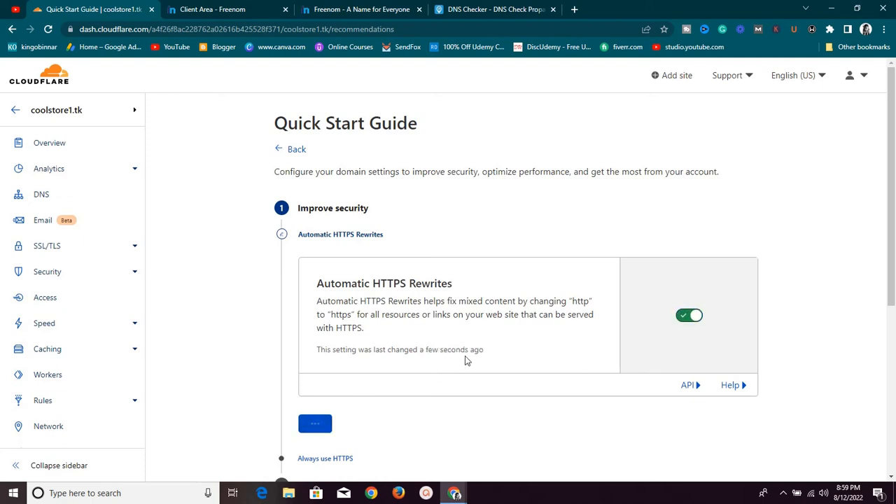
pyautogui.click(692, 322)
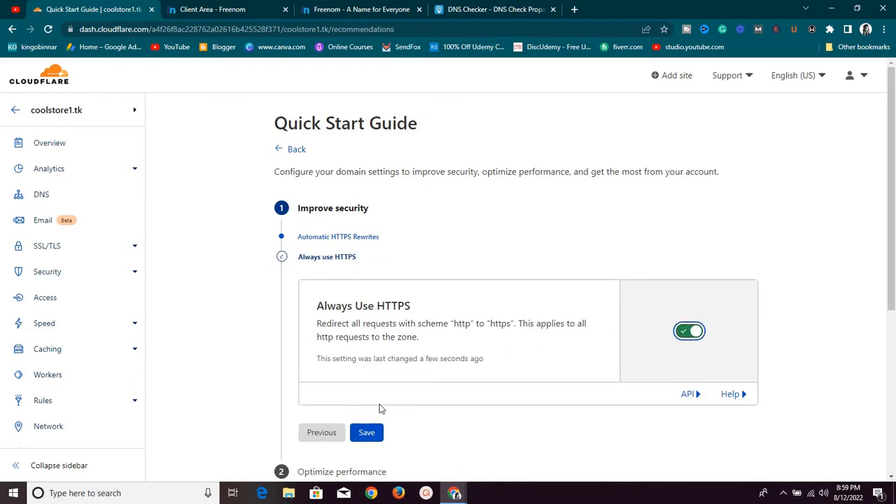
pyautogui.click(376, 431)
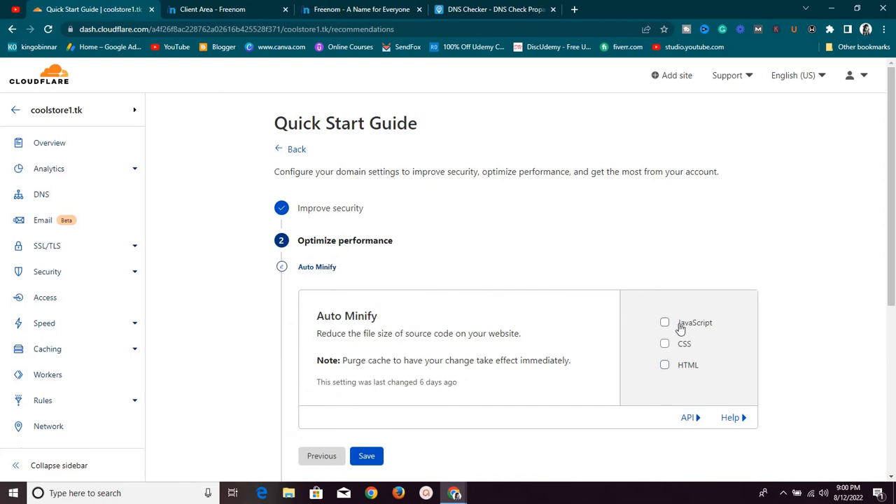
# Step: Keep all Auto Minify options unselected, enable Brotli compression and save the performance settings
pyautogui.scroll(-3, 680, 328)
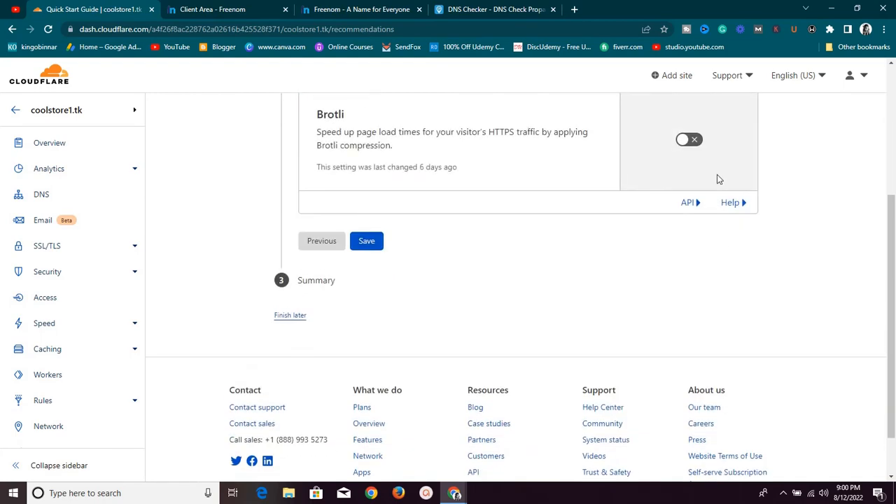
pyautogui.click(703, 143)
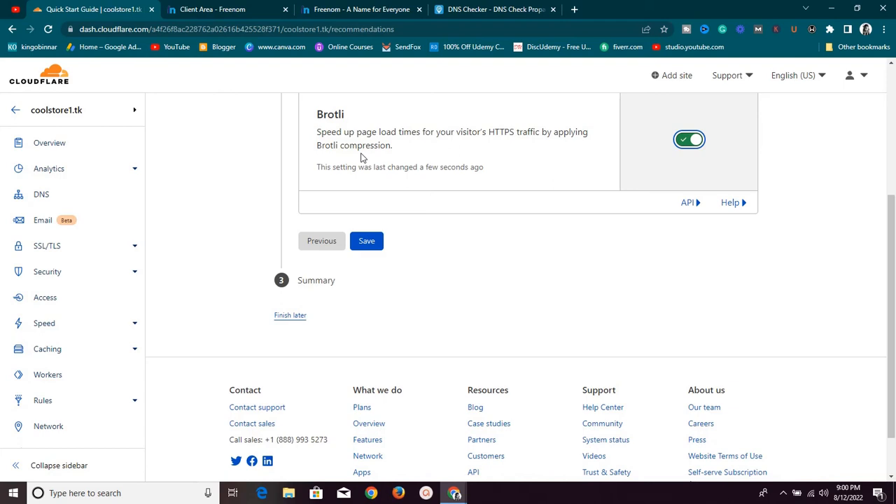
pyautogui.click(359, 242)
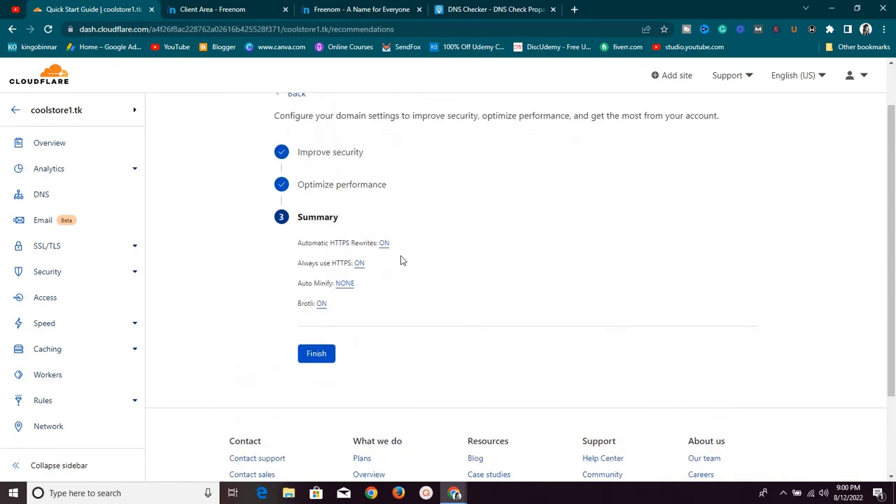
# Step: Finish the Quick Start Guide and request a nameserver check for coolstore1.tk from its overview page
pyautogui.click(319, 355)
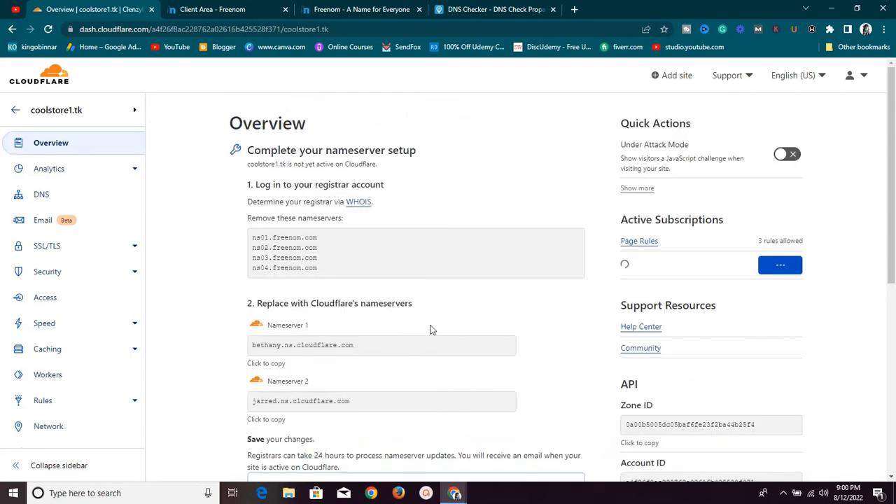
pyautogui.scroll(-4, 431, 329)
pyautogui.scroll(1, 431, 328)
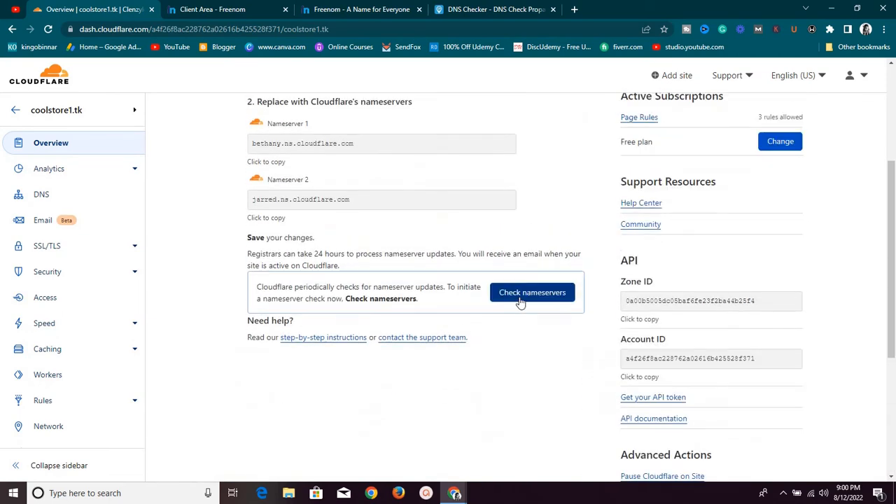
pyautogui.scroll(-1, 518, 300)
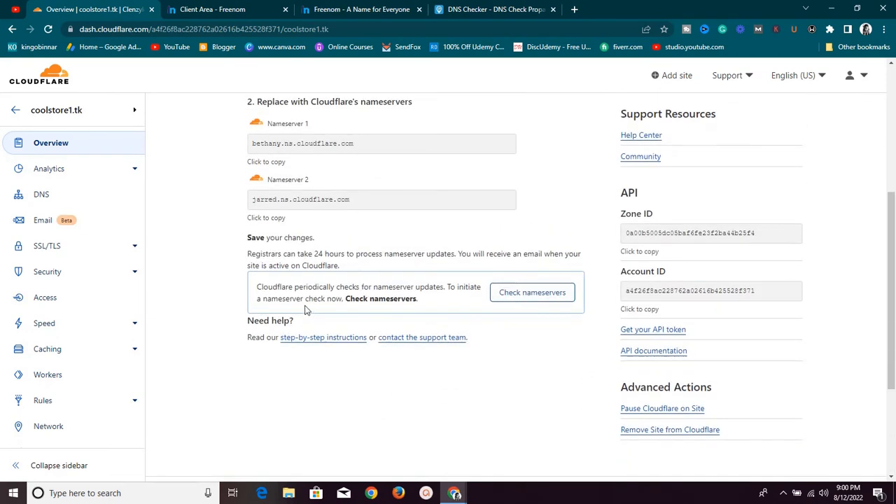
pyautogui.click(376, 299)
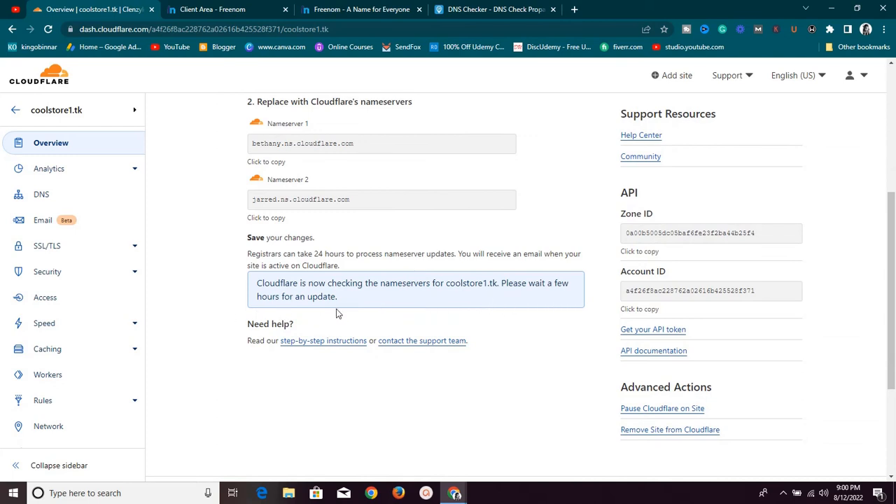
# Step: Review the nameserver setup instructions and check status on the overview page of coolstore1.tk
pyautogui.scroll(2, 449, 326)
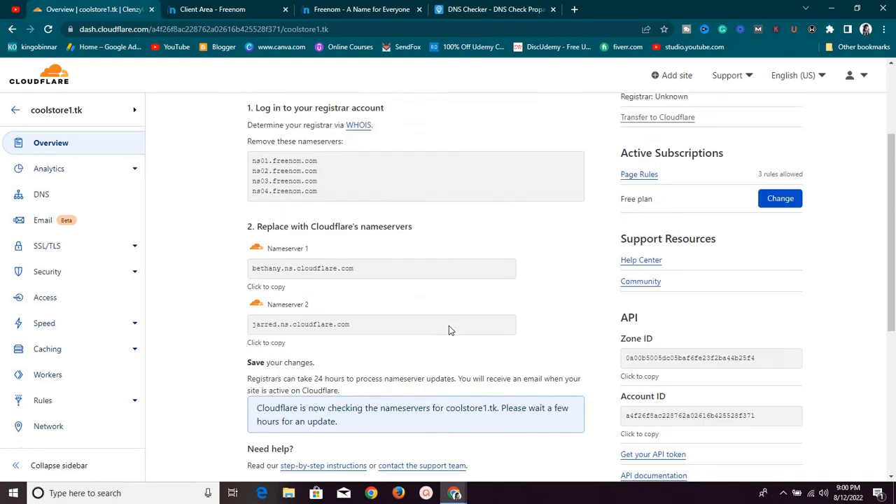
pyautogui.scroll(-1, 449, 329)
pyautogui.scroll(-2, 449, 341)
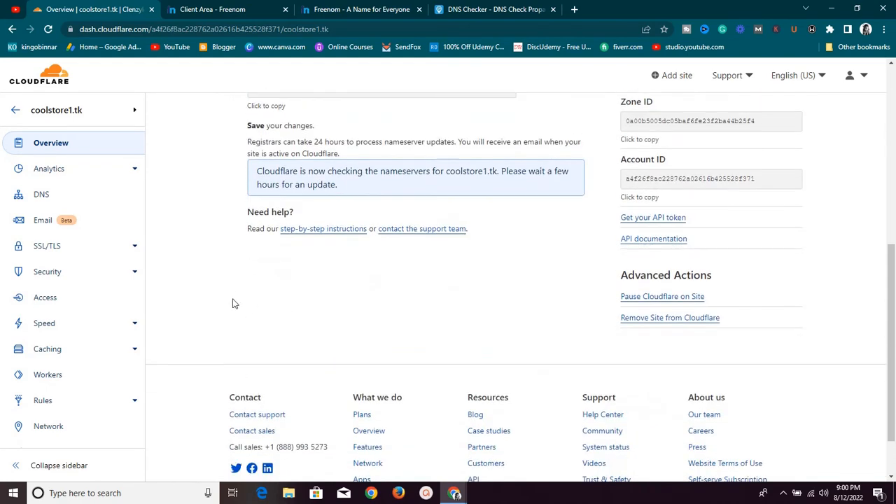
pyautogui.scroll(2, 235, 303)
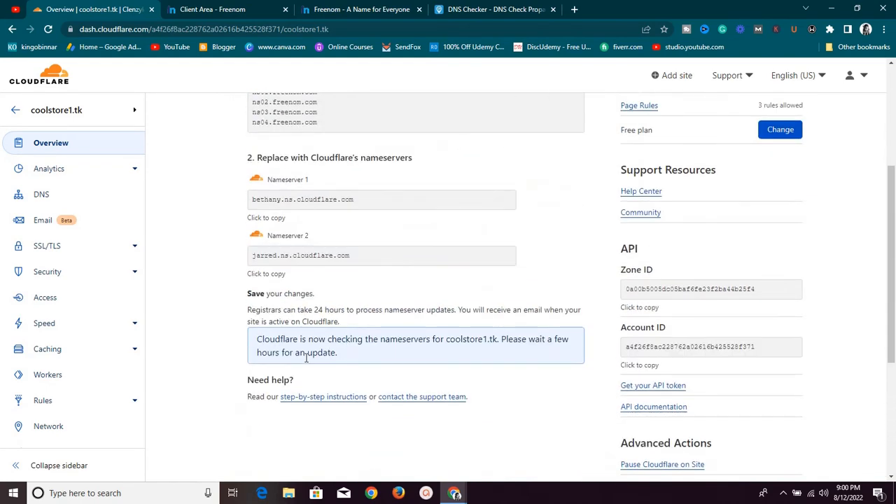
pyautogui.scroll(3, 306, 359)
pyautogui.scroll(-6, 301, 361)
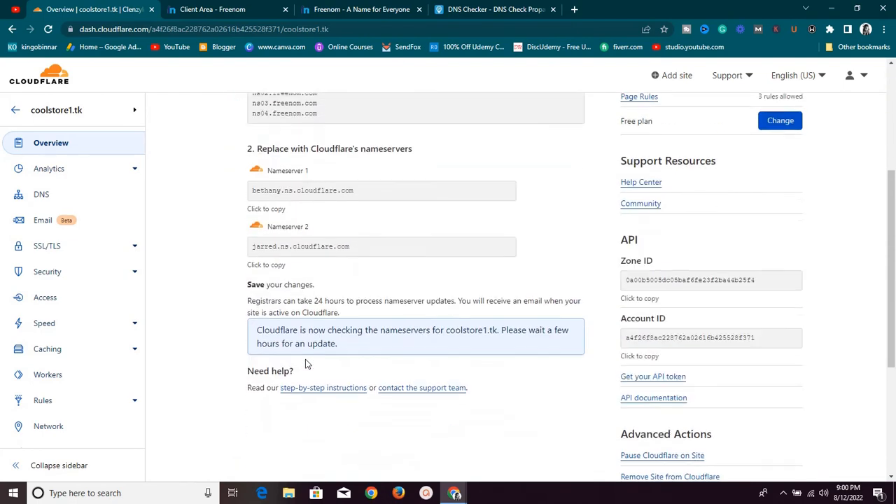
pyautogui.scroll(4, 306, 364)
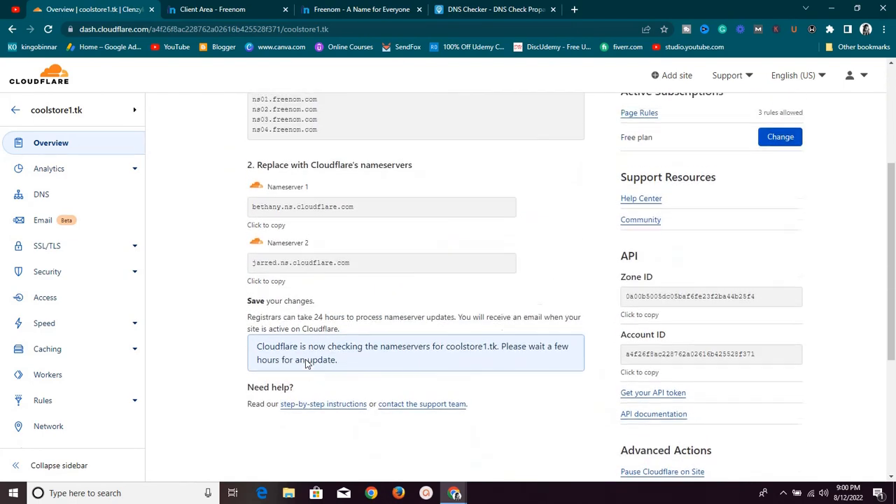
pyautogui.scroll(1, 306, 364)
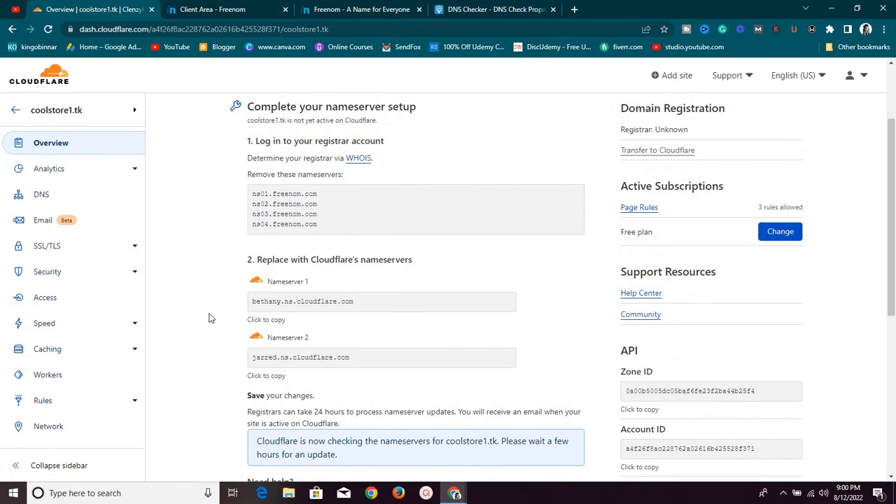
pyautogui.scroll(3, 206, 328)
pyautogui.scroll(-5, 201, 335)
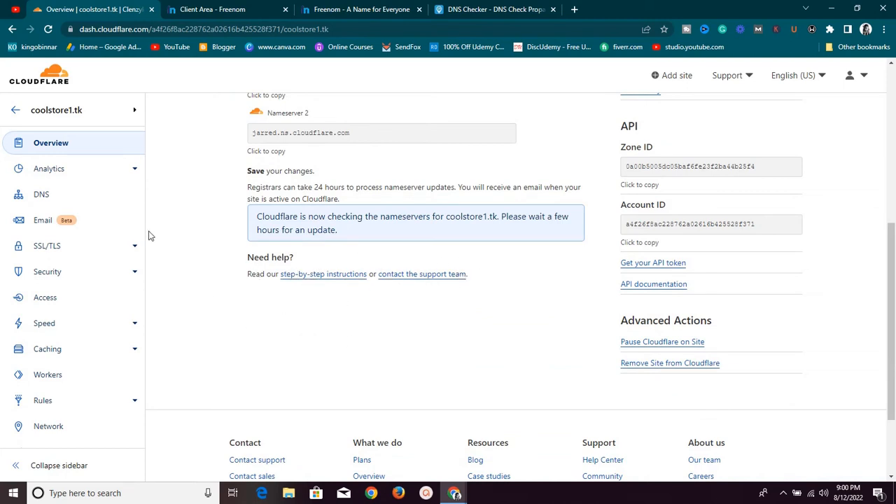
# Step: Open the DNS management page of coolstore1.tk and review its records and assigned Cloudflare nameservers
pyautogui.click(95, 200)
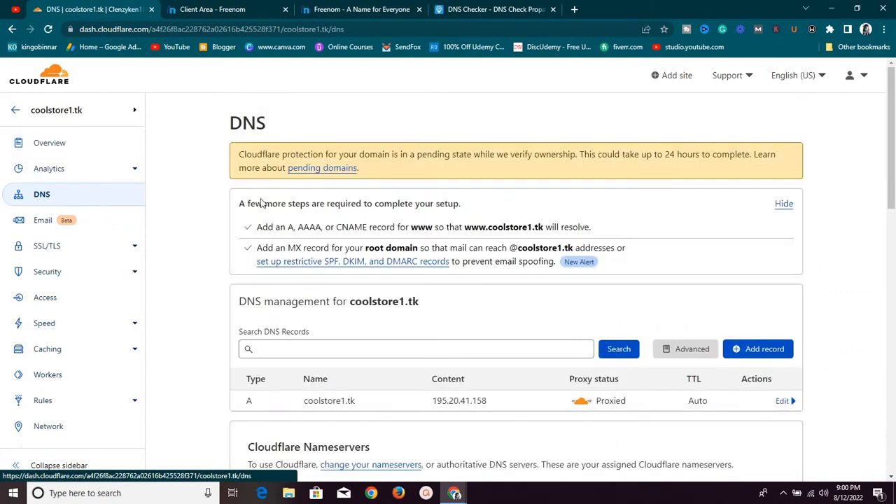
pyautogui.scroll(-4, 420, 229)
pyautogui.scroll(-5, 421, 226)
pyautogui.scroll(5, 421, 221)
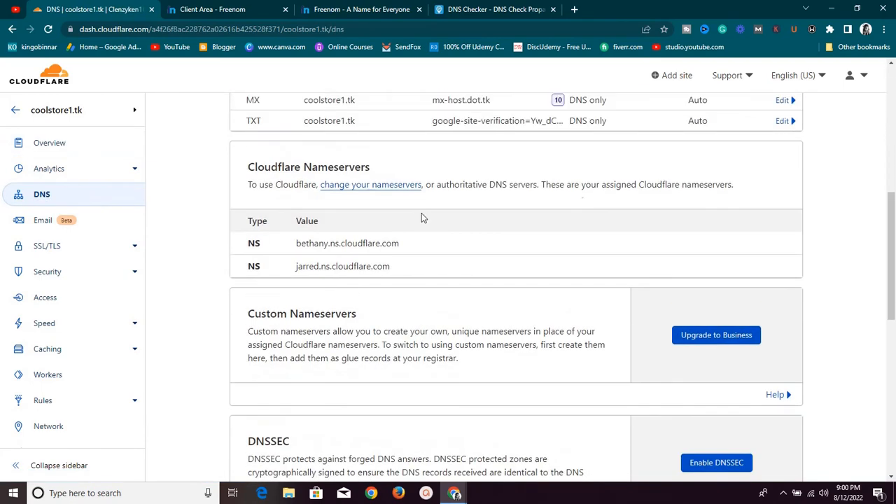
pyautogui.scroll(3, 422, 221)
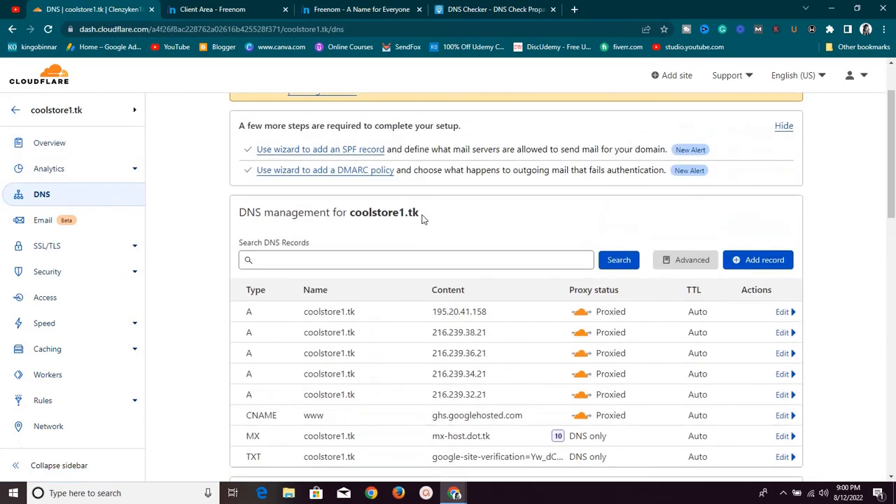
# Step: Open the form for a new DNS record and look through the available record types, keeping type A
pyautogui.click(770, 260)
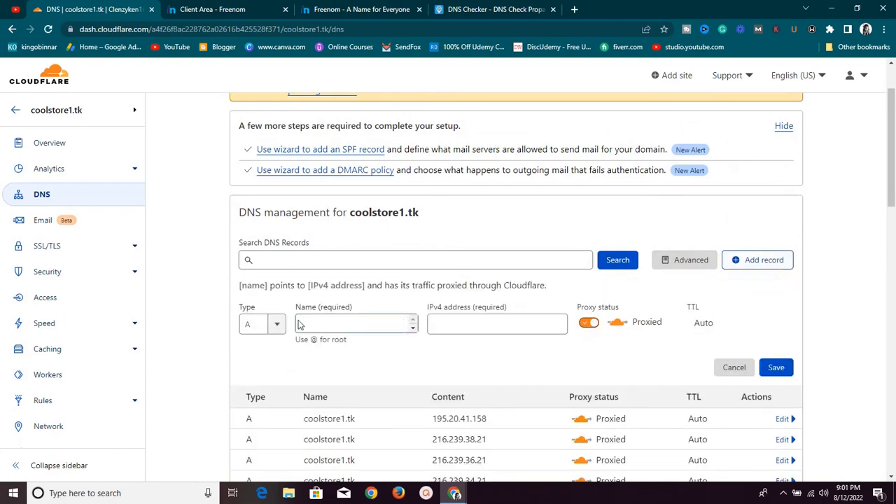
pyautogui.click(267, 323)
pyautogui.scroll(-4, 269, 337)
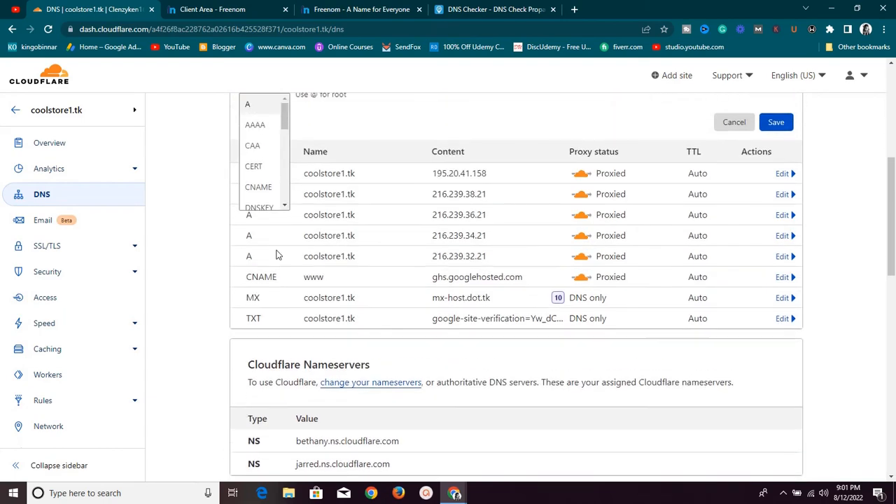
pyautogui.scroll(1, 256, 245)
pyautogui.scroll(-4, 254, 243)
pyautogui.scroll(3, 252, 246)
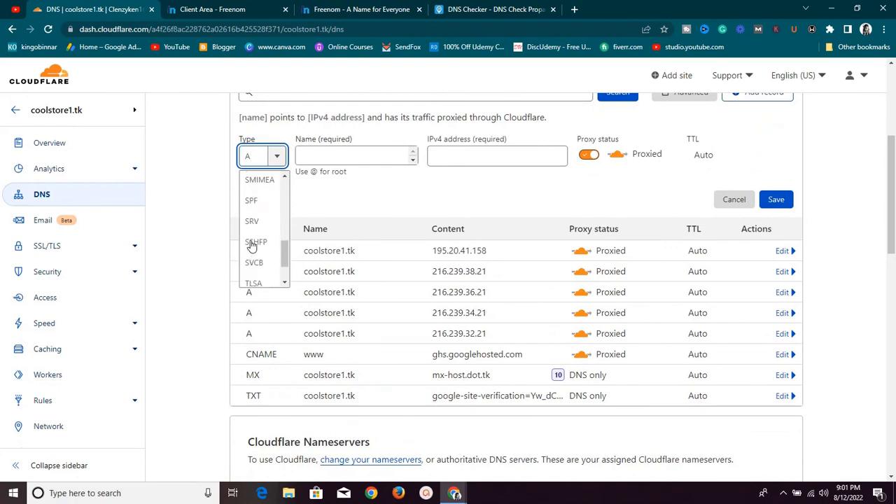
pyautogui.click(216, 167)
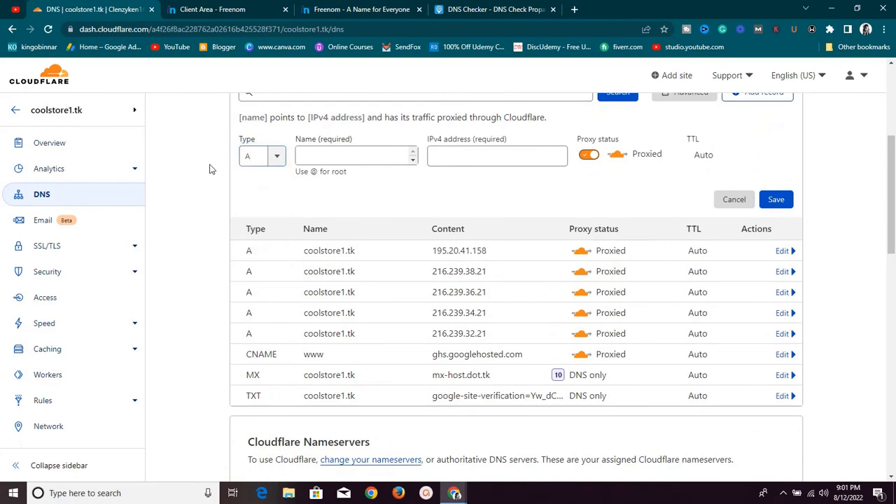
pyautogui.scroll(2, 294, 180)
pyautogui.scroll(-3, 394, 203)
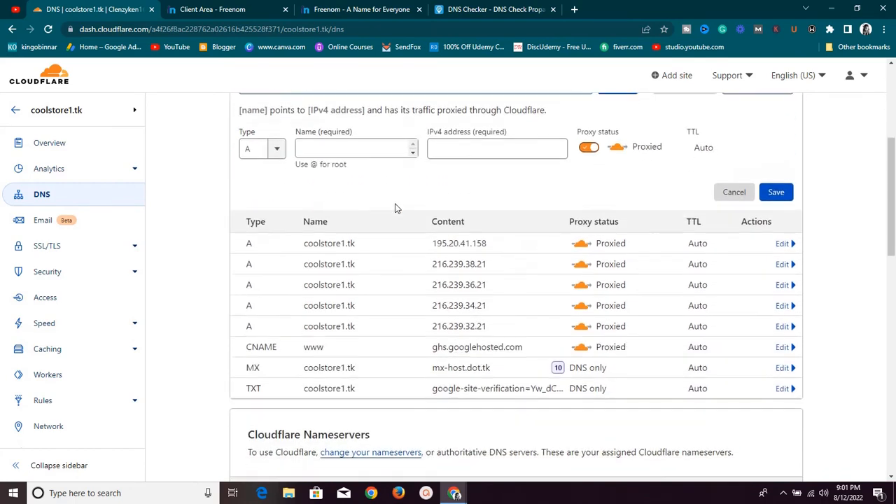
pyautogui.scroll(4, 394, 203)
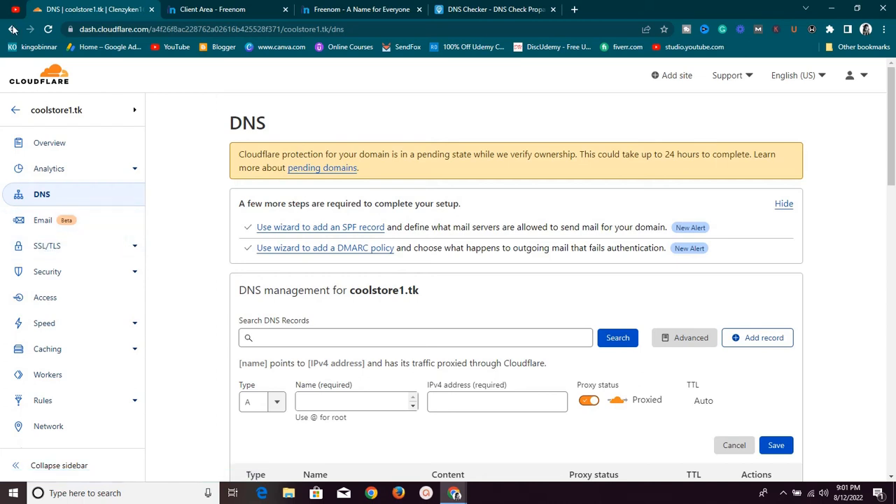
pyautogui.click(71, 29)
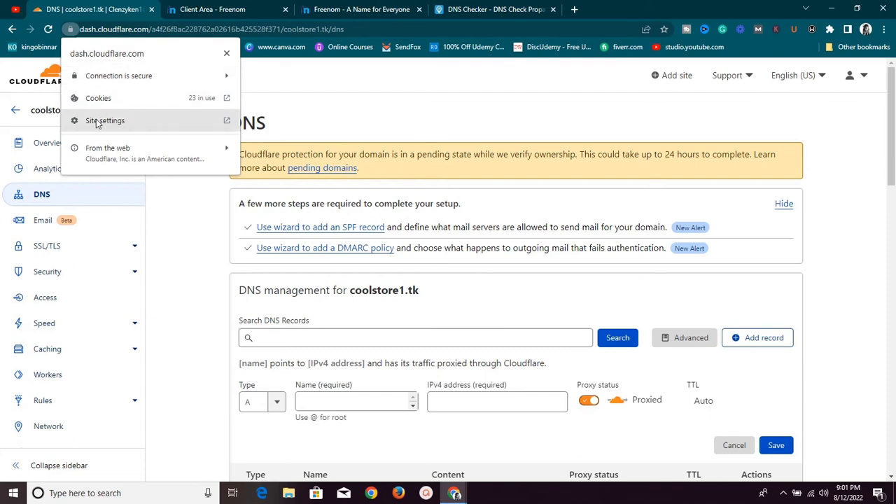
pyautogui.click(295, 99)
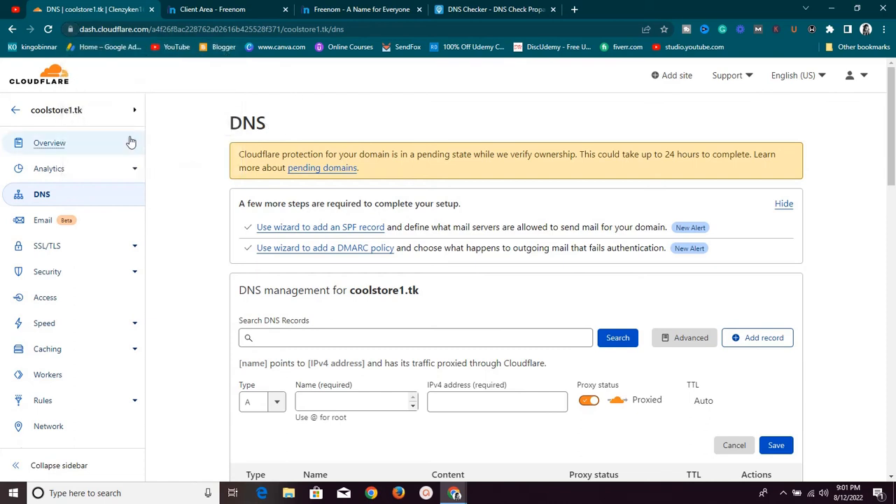
# Step: Open the Email Routing page and examine the conflicting and required DNS records for coolstore1.tk
pyautogui.click(99, 222)
pyautogui.scroll(-2, 448, 222)
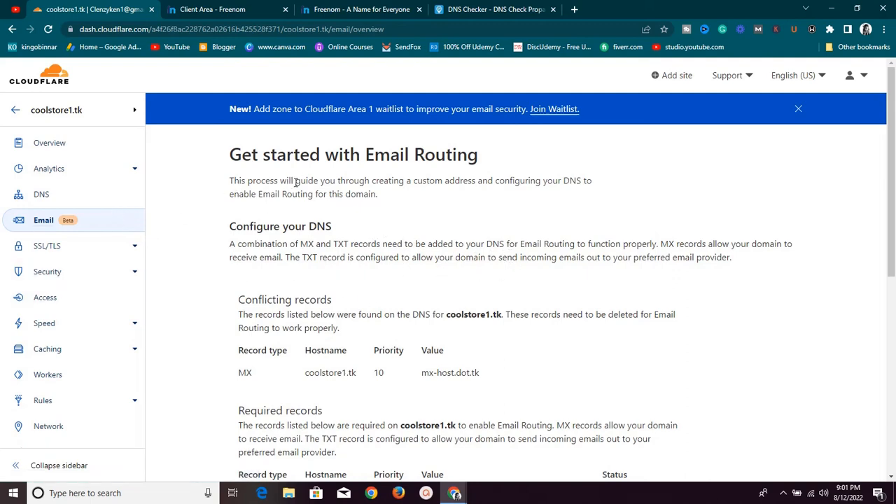
pyautogui.scroll(-5, 308, 178)
pyautogui.scroll(2, 319, 177)
pyautogui.scroll(3, 319, 177)
pyautogui.scroll(-3, 255, 244)
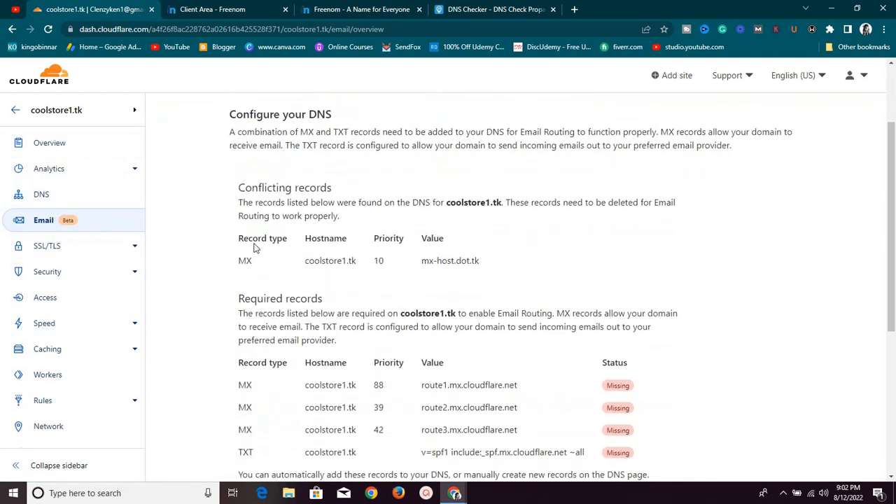
pyautogui.scroll(-2, 255, 256)
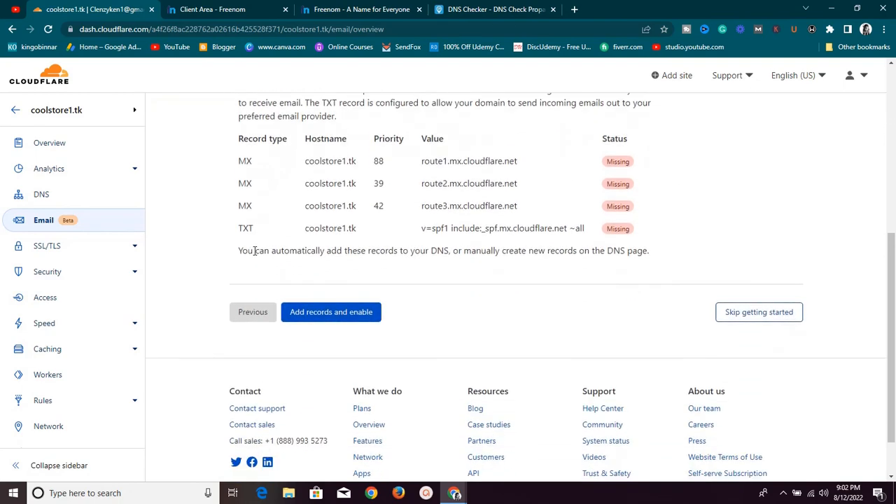
pyautogui.scroll(1, 255, 252)
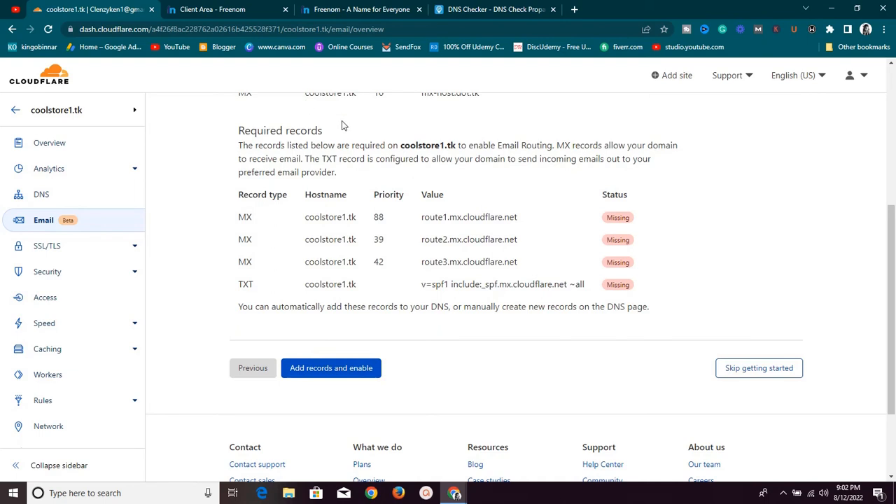
# Step: Look at the Speed section and the remaining site sections, and return to the overview of coolstore1.tk to check its status
pyautogui.click(103, 323)
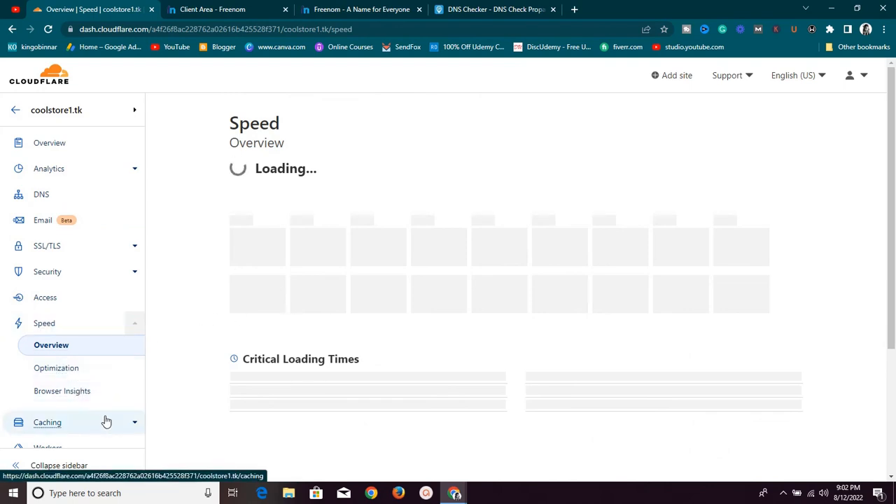
pyautogui.scroll(-2, 105, 413)
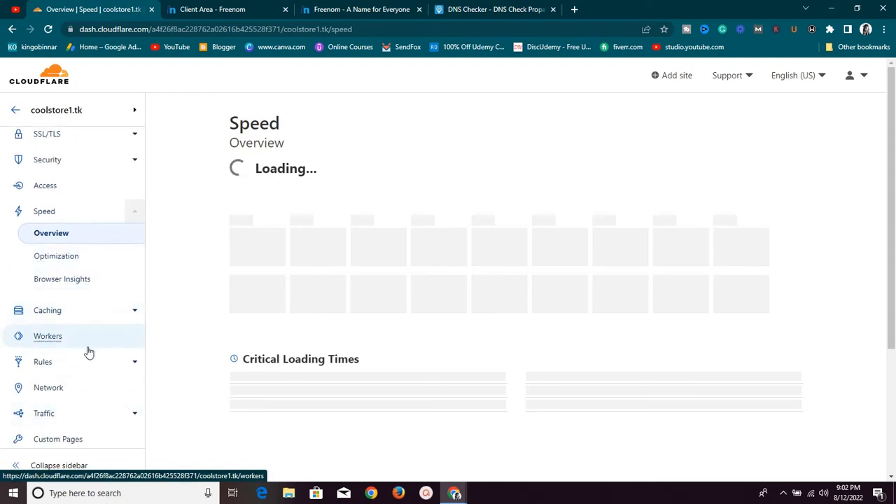
pyautogui.scroll(-1, 82, 354)
pyautogui.scroll(-2, 82, 354)
pyautogui.scroll(4, 84, 352)
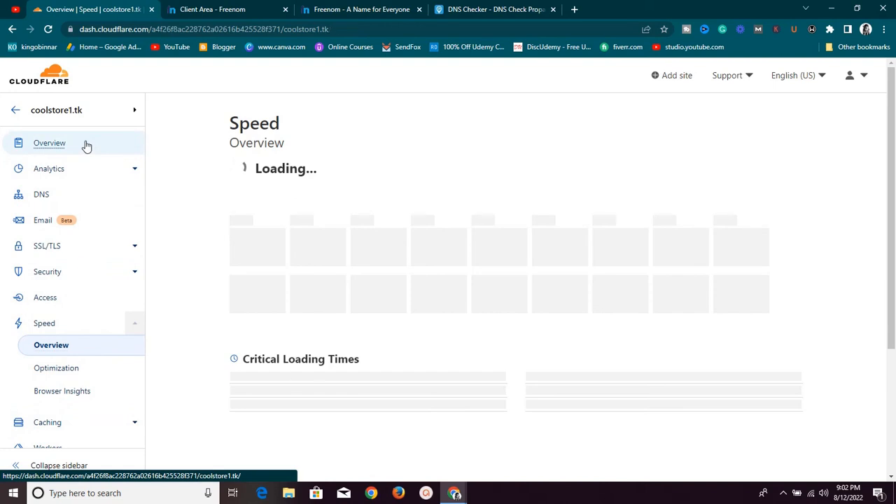
pyautogui.click(86, 145)
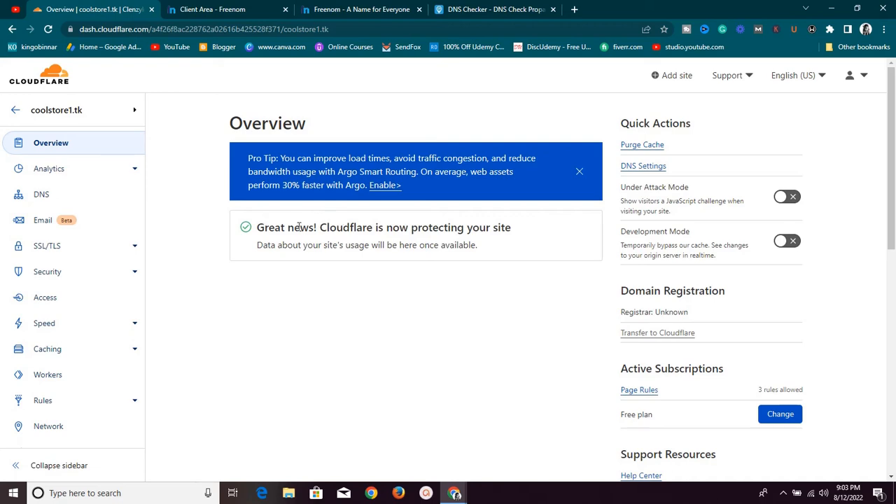
# Step: Switch to DNS Checker, rerun the NS lookup for coolstore1.tk and review the worldwide propagation results
pyautogui.click(450, 9)
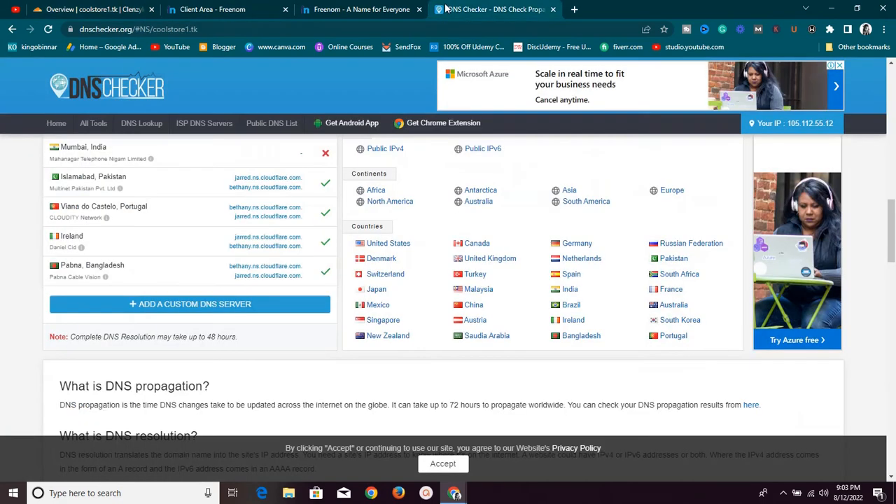
pyautogui.scroll(6, 279, 159)
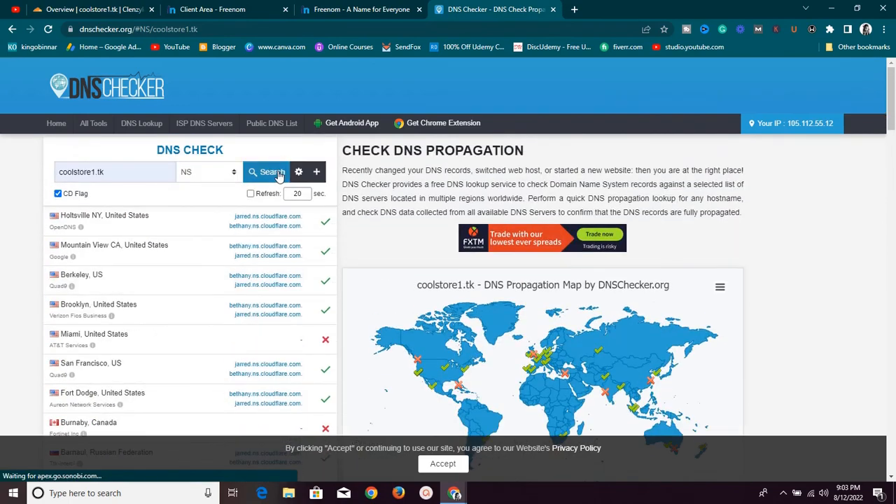
pyautogui.click(278, 173)
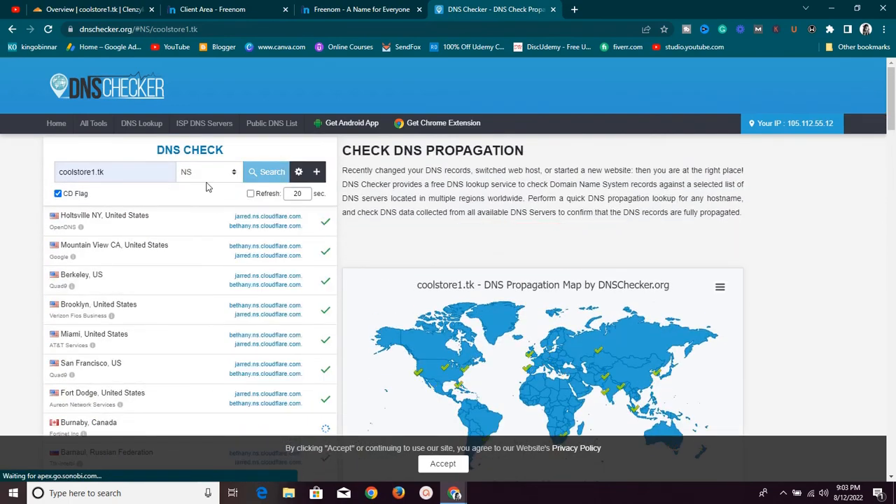
pyautogui.scroll(-2, 295, 225)
pyautogui.scroll(-7, 295, 225)
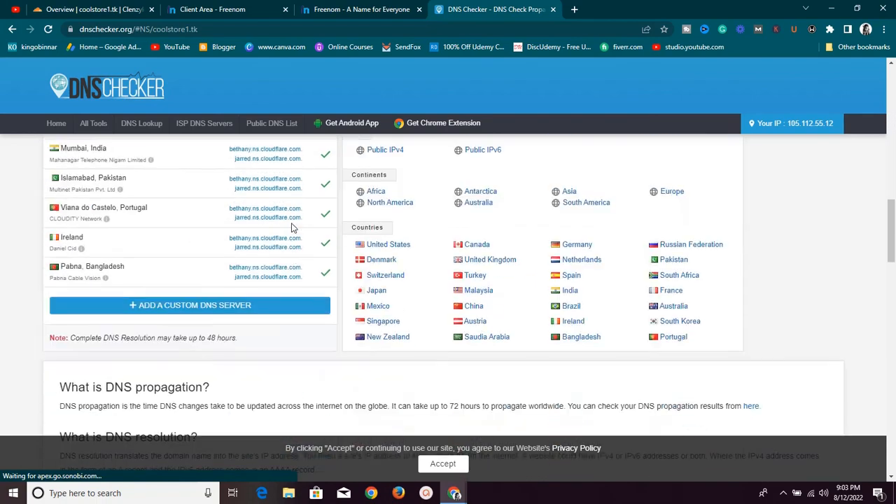
pyautogui.scroll(1, 294, 228)
pyautogui.scroll(5, 294, 228)
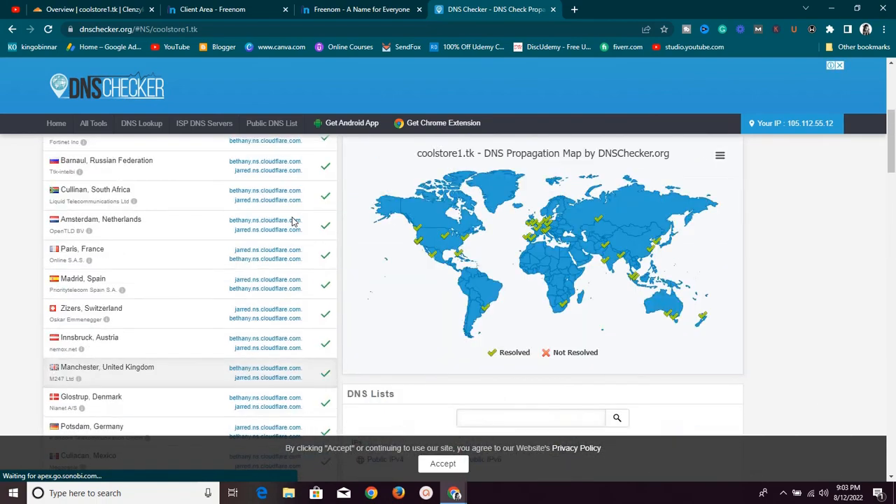
# Step: Review the NS propagation list and map for coolstore1.tk, and return to the site's Cloudflare overview
pyautogui.scroll(3, 302, 217)
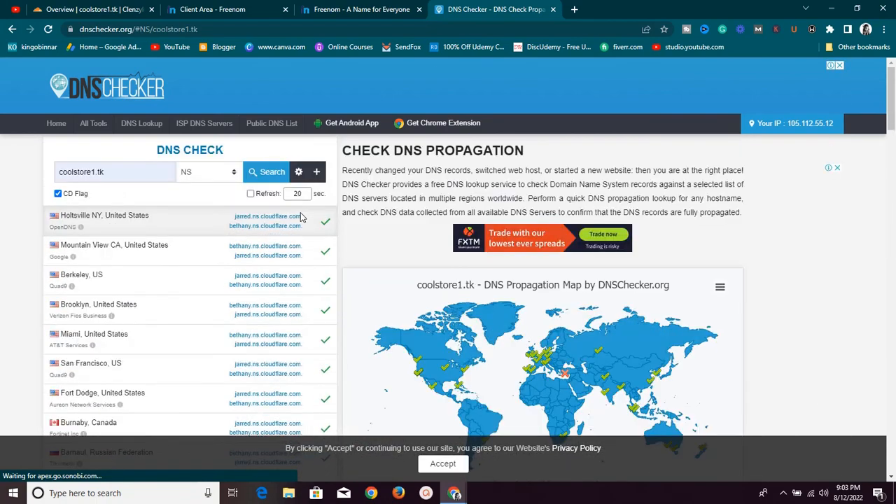
pyautogui.scroll(-1, 295, 218)
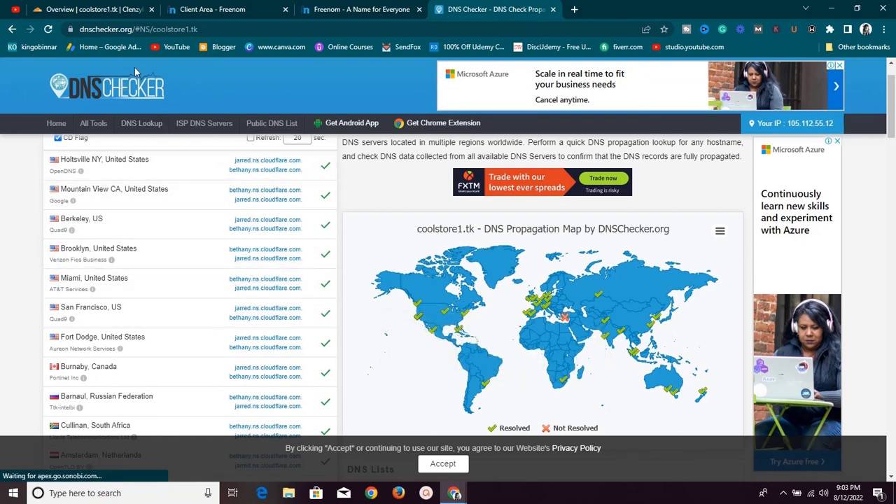
pyautogui.click(85, 8)
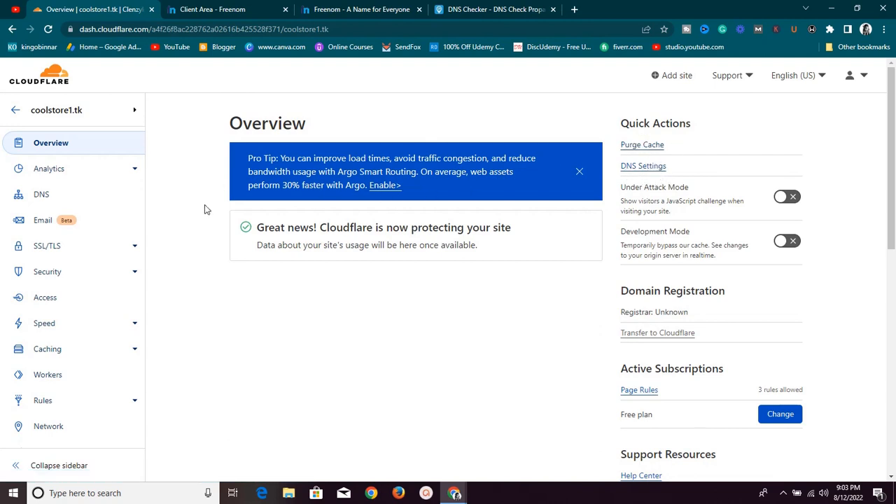
# Step: Examine the Firewall Events and activity log in the Security overview of coolstore1.tk, and go back to the site's main overview
pyautogui.click(86, 273)
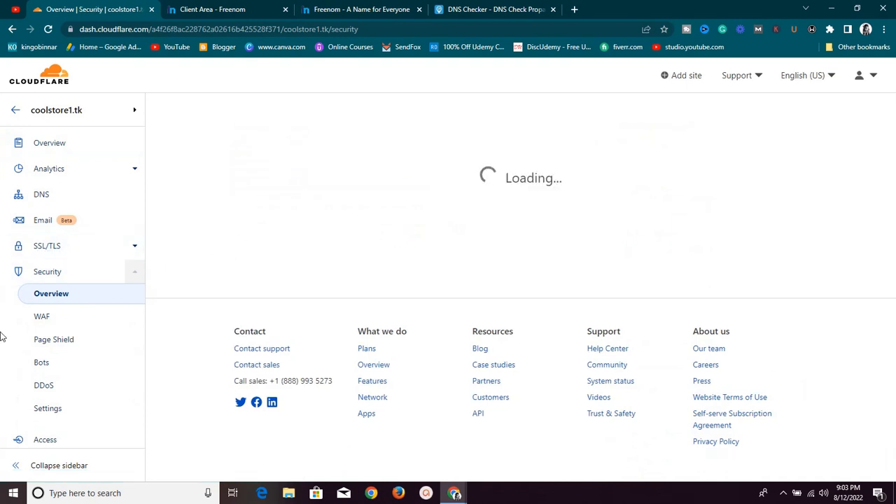
pyautogui.scroll(-2, 382, 223)
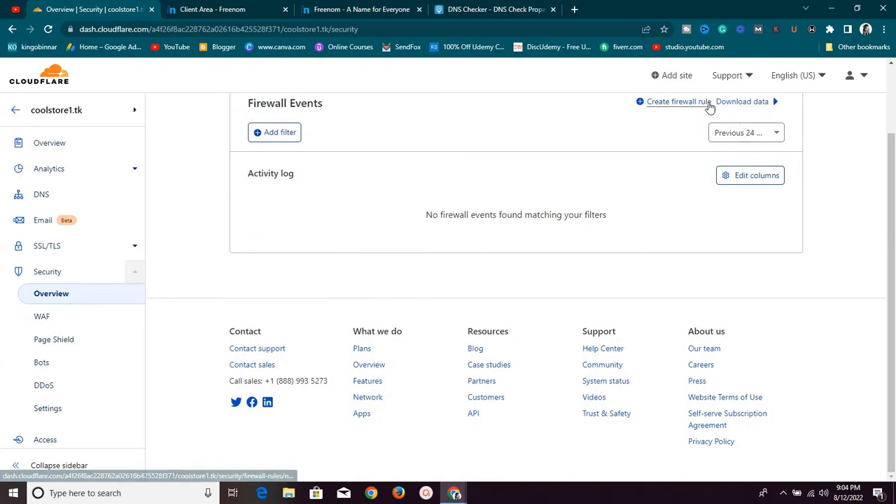
pyautogui.scroll(2, 334, 194)
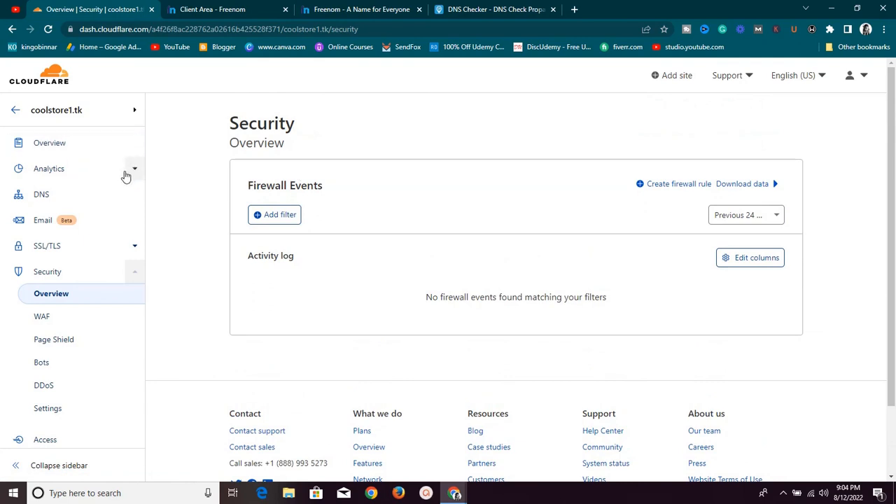
pyautogui.click(91, 144)
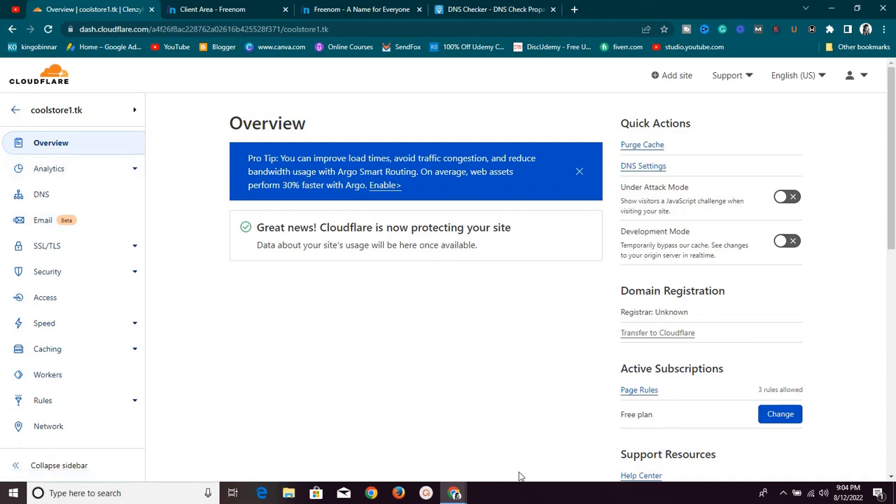
pyautogui.click(784, 493)
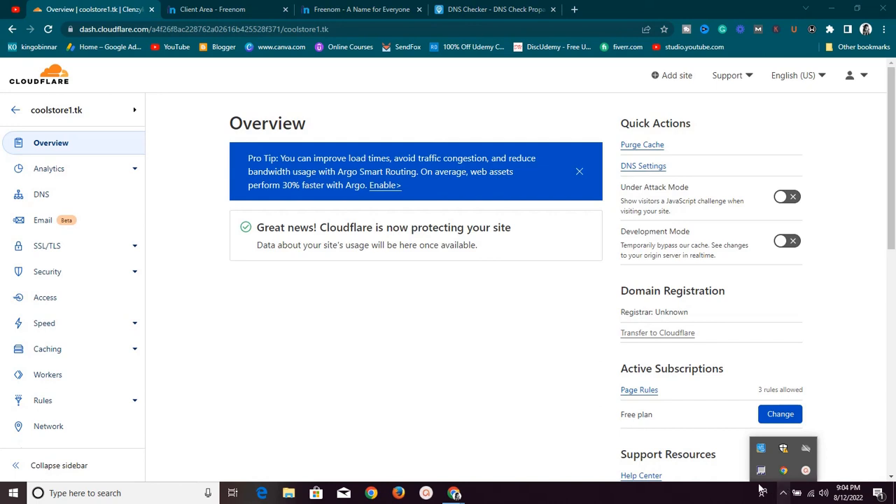
pyautogui.click(806, 469)
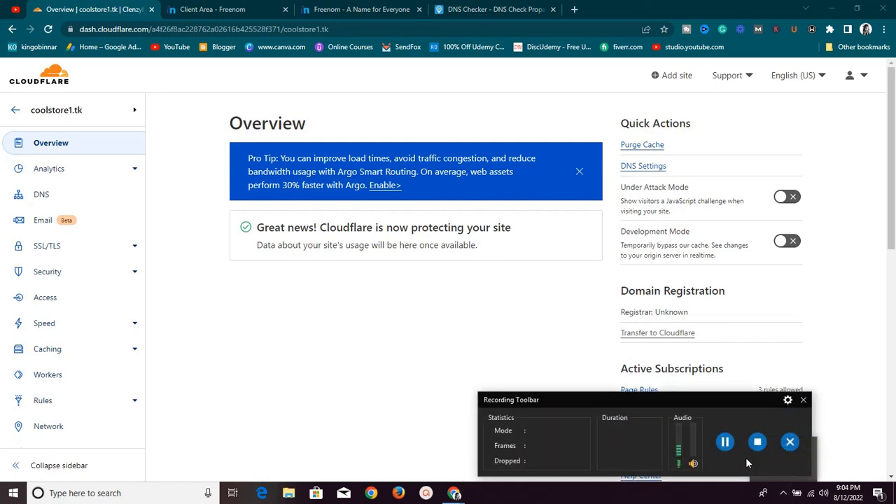